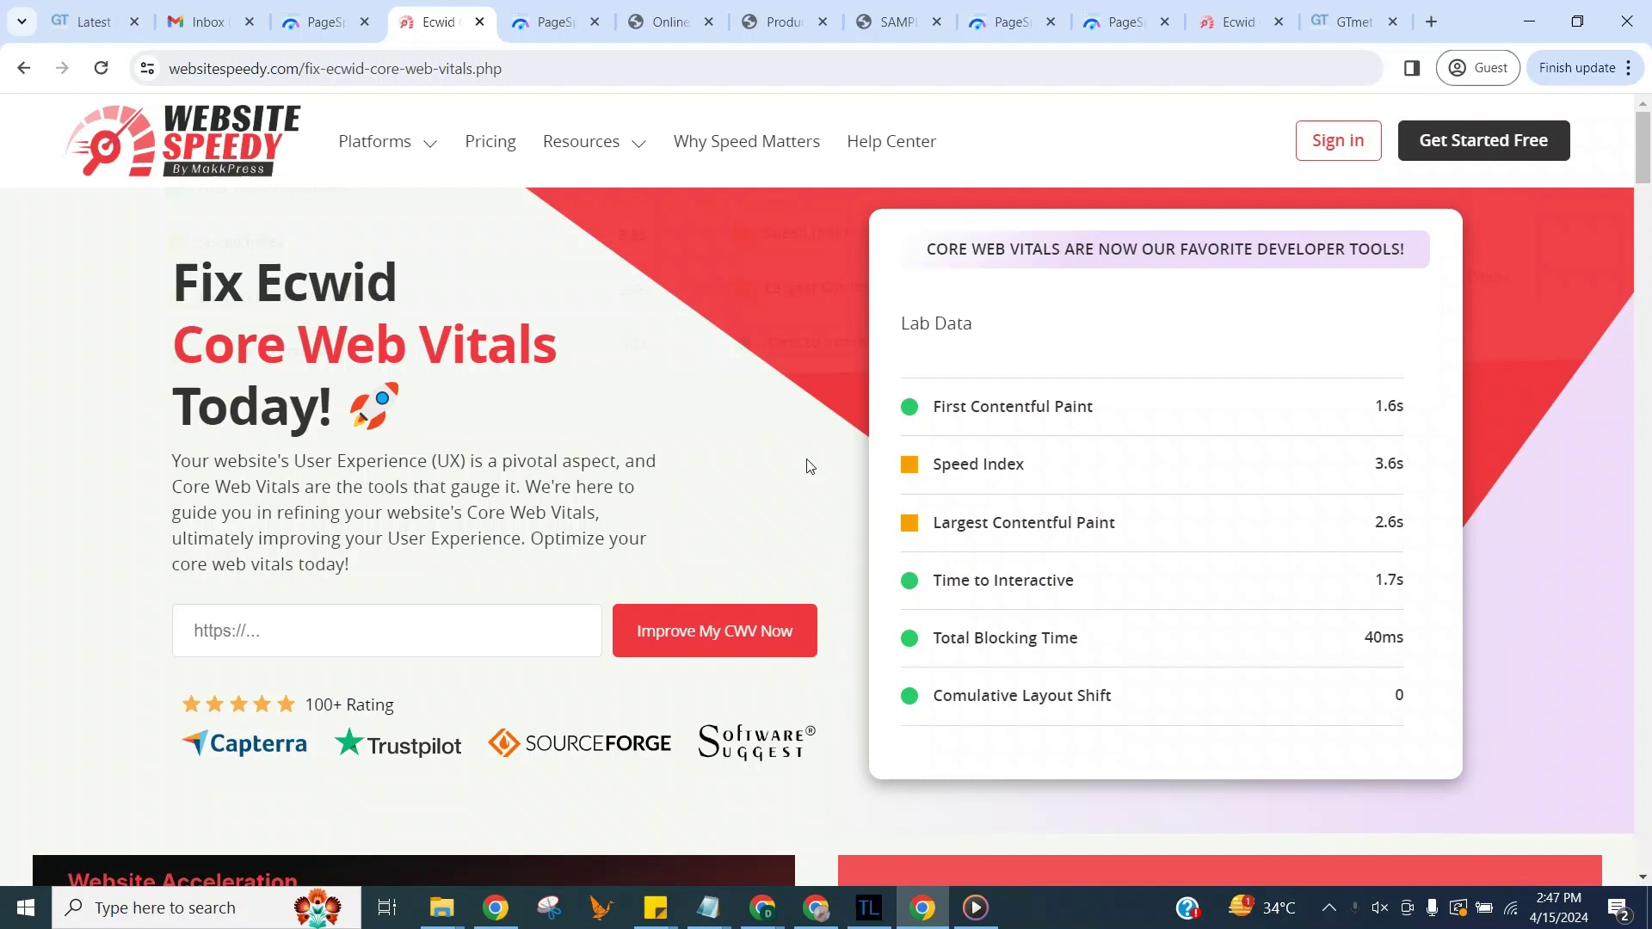
- Paste the store address onlineestoreee.company.site into the Ecwid Core Web Vitals URL field
click(471, 632)
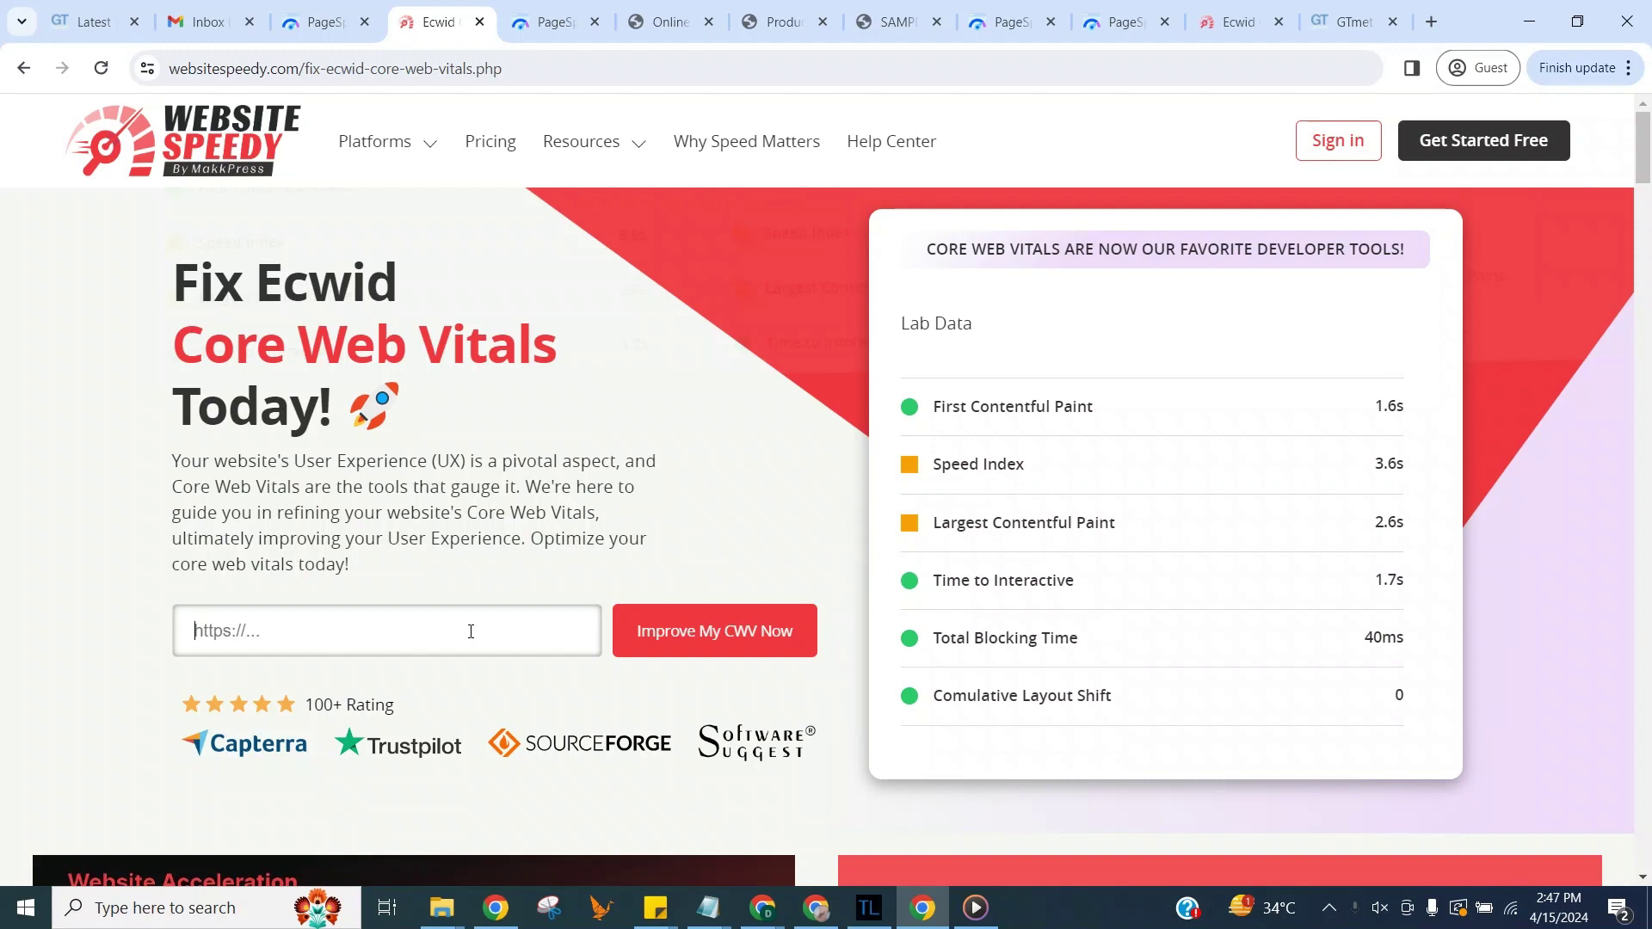
text(https://onlineestoreee.company.site/)
- Submit the store URL for a Core Web Vitals check and sign up on the free Basic plan
click(697, 631)
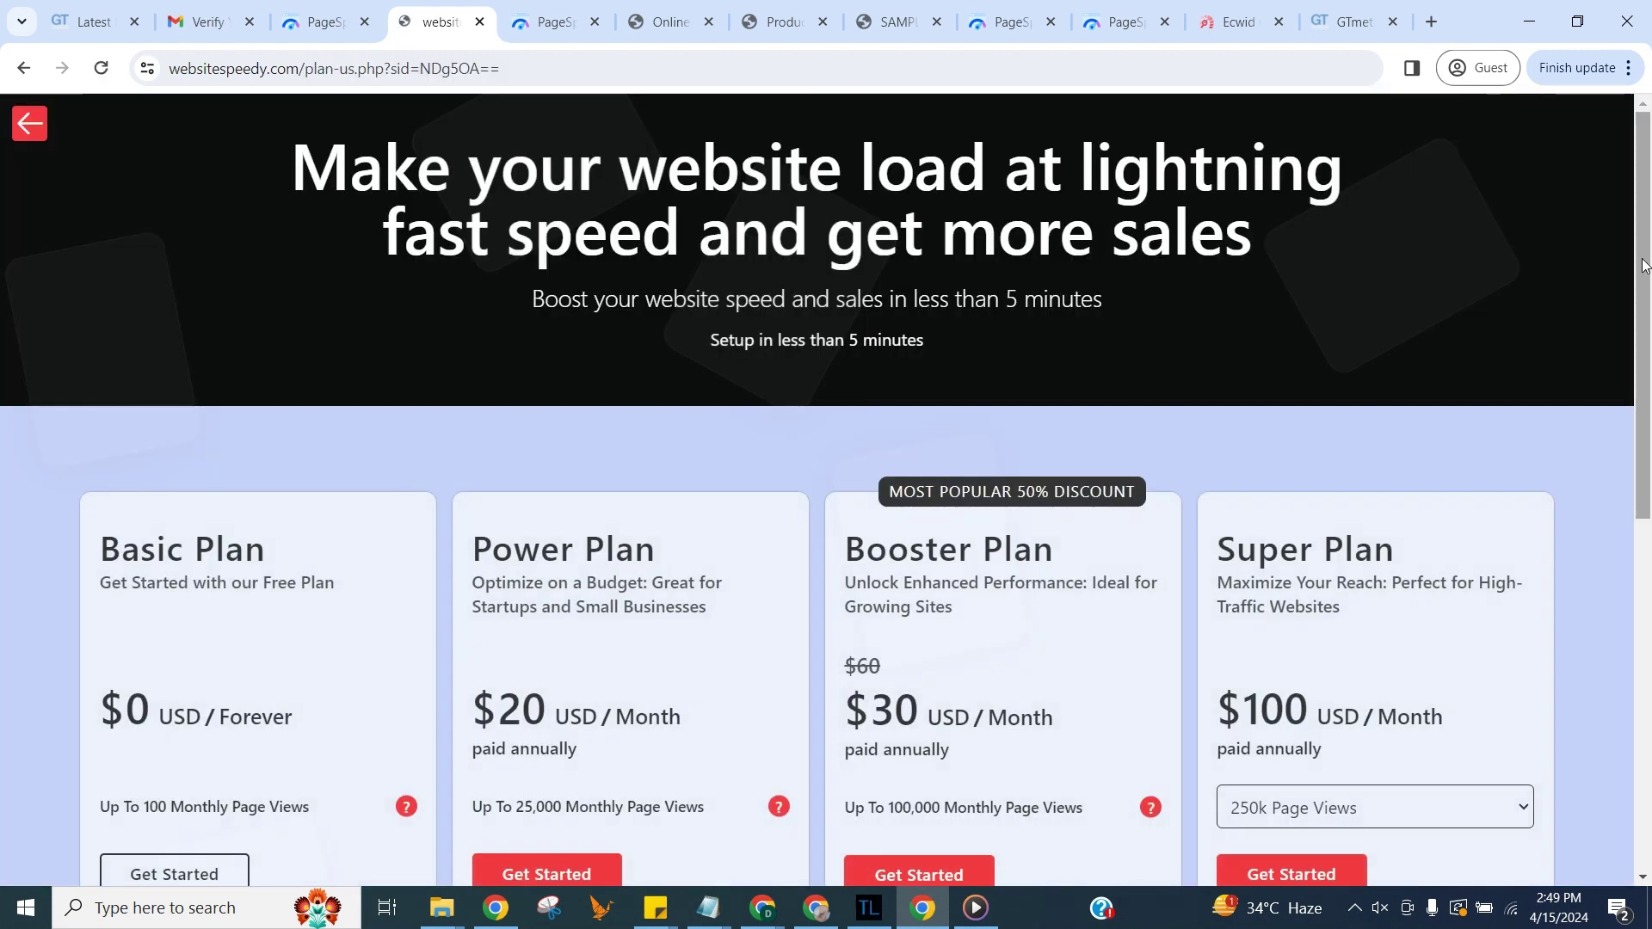
drag(1644, 264, 1643, 481)
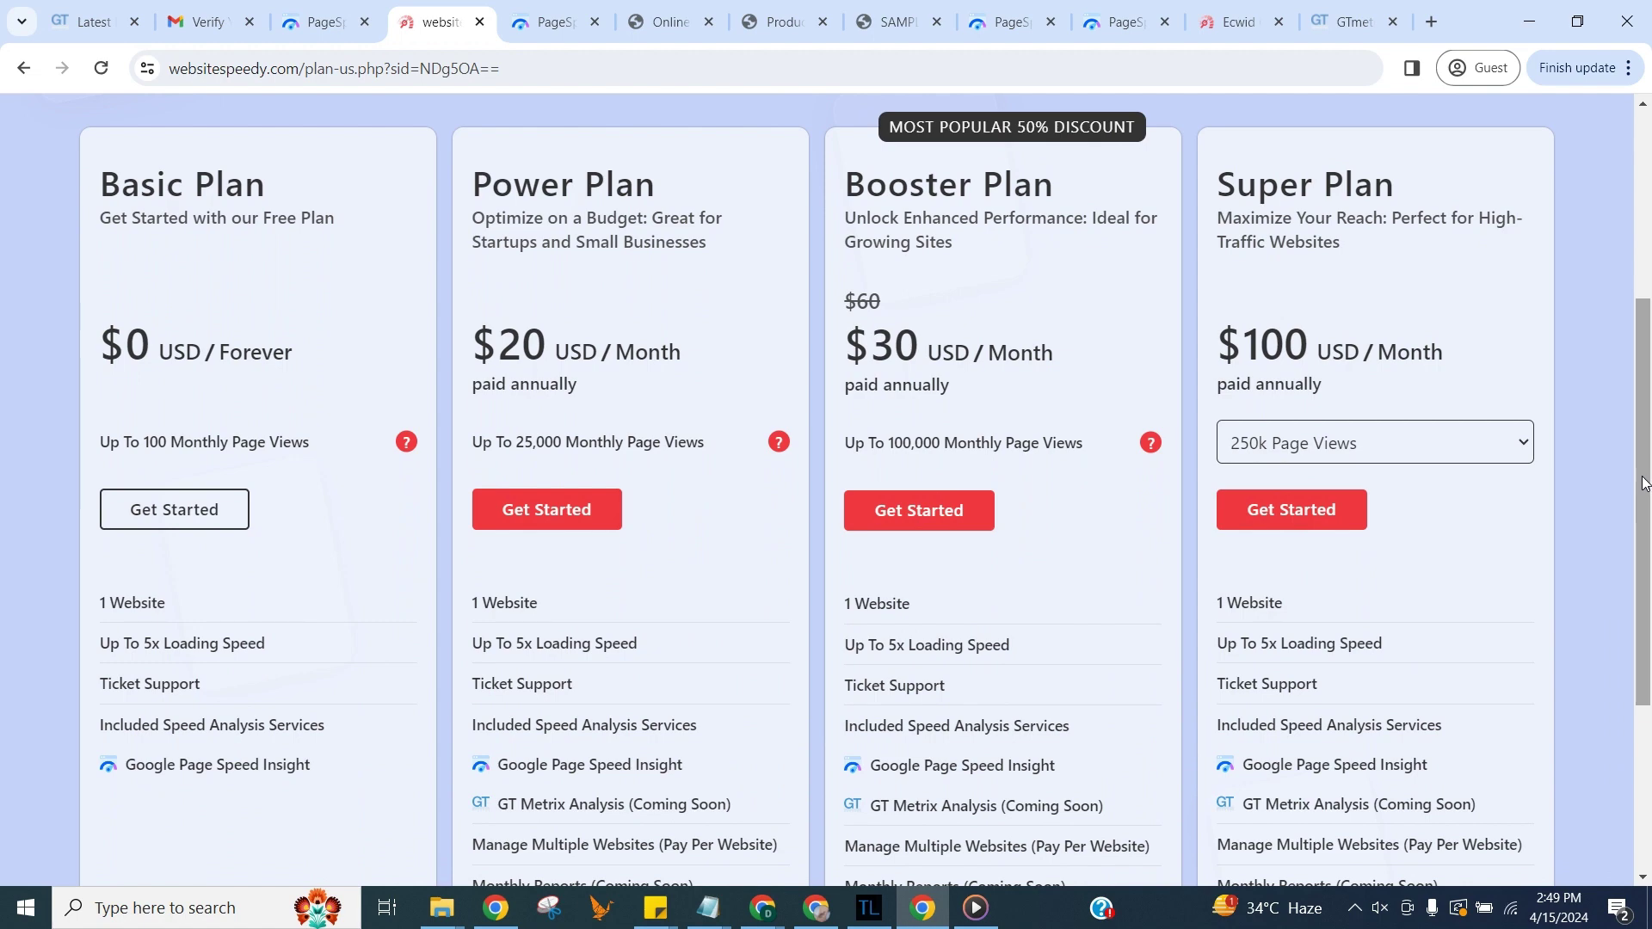
click(219, 508)
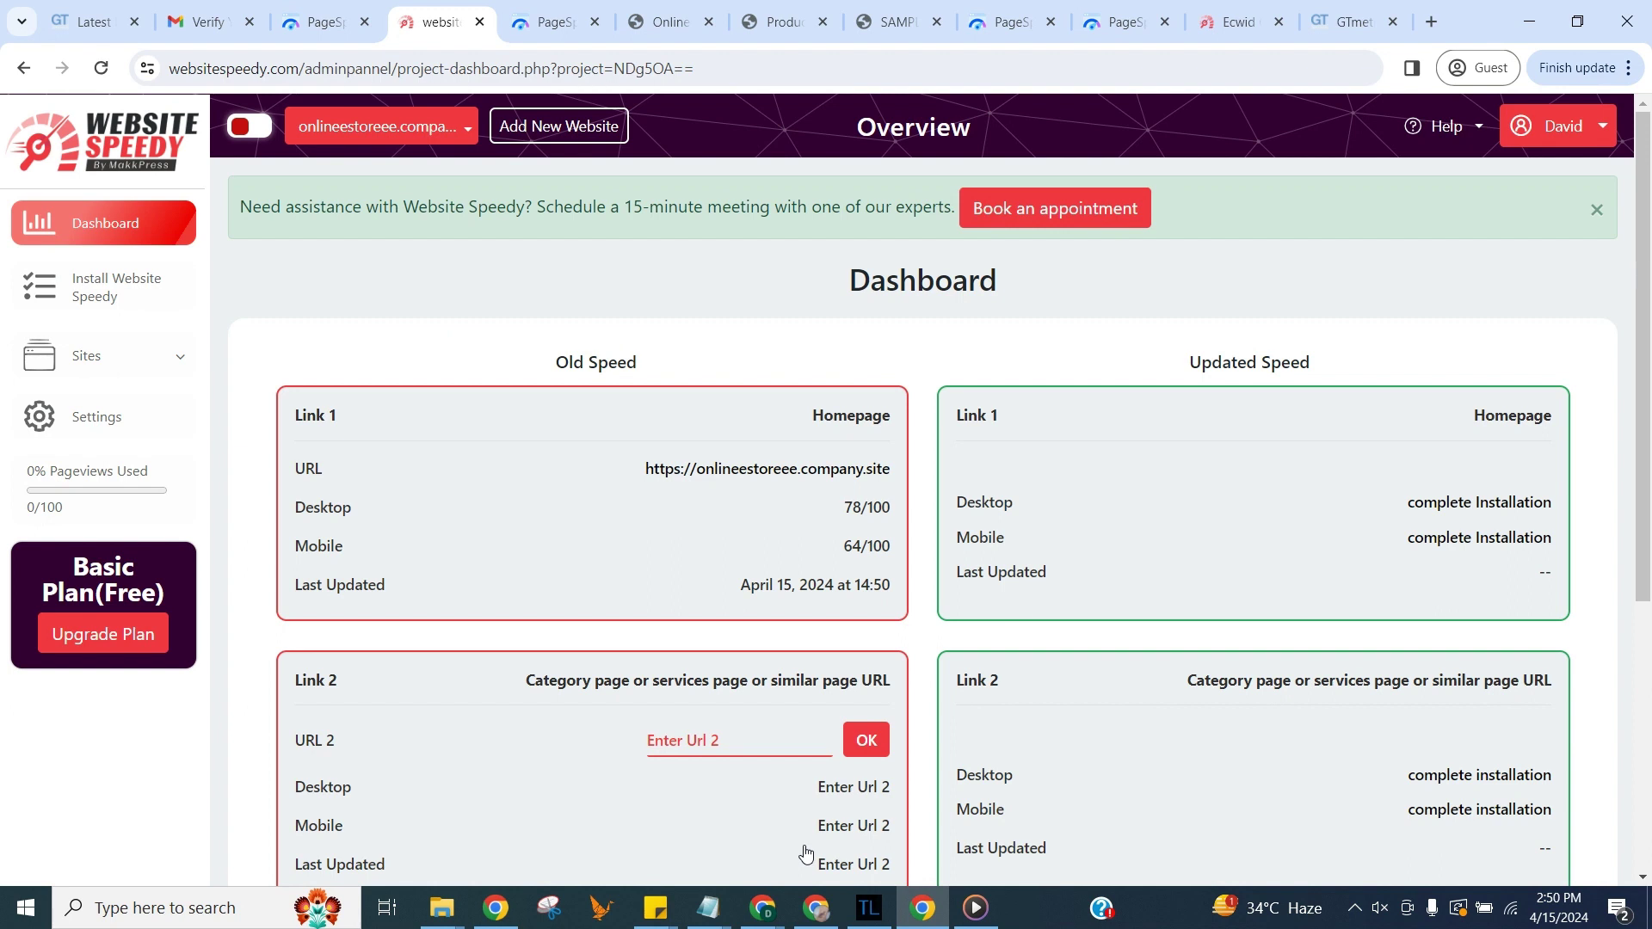
- Expand the Sites menu and open the Install Website Speedy steps
click(180, 357)
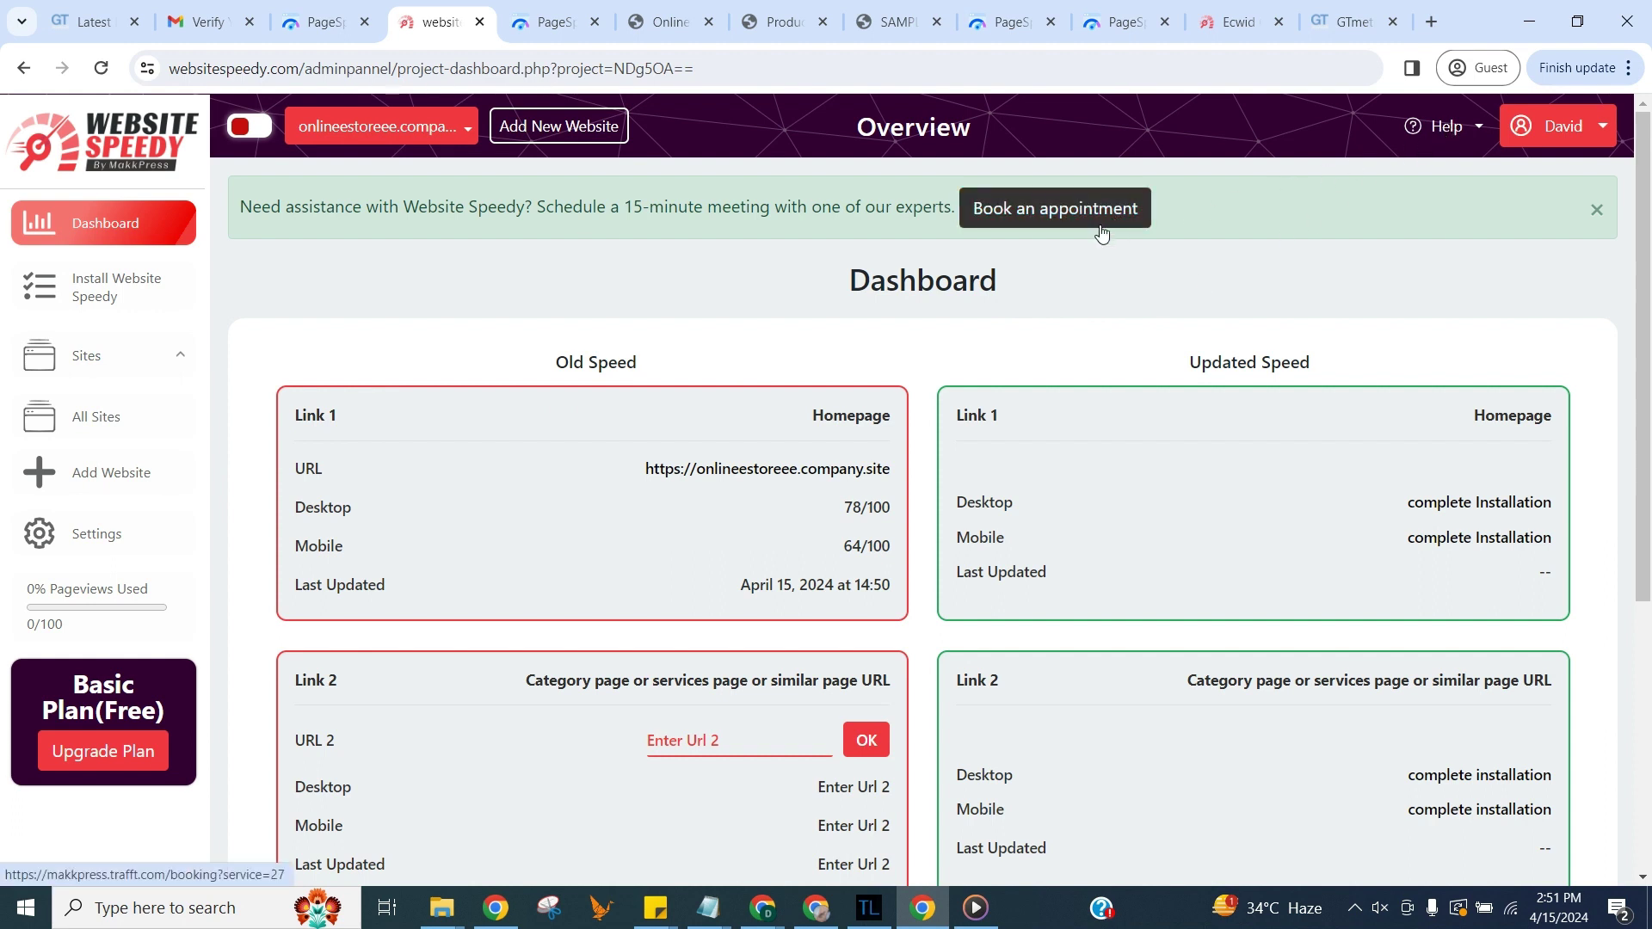
click(141, 294)
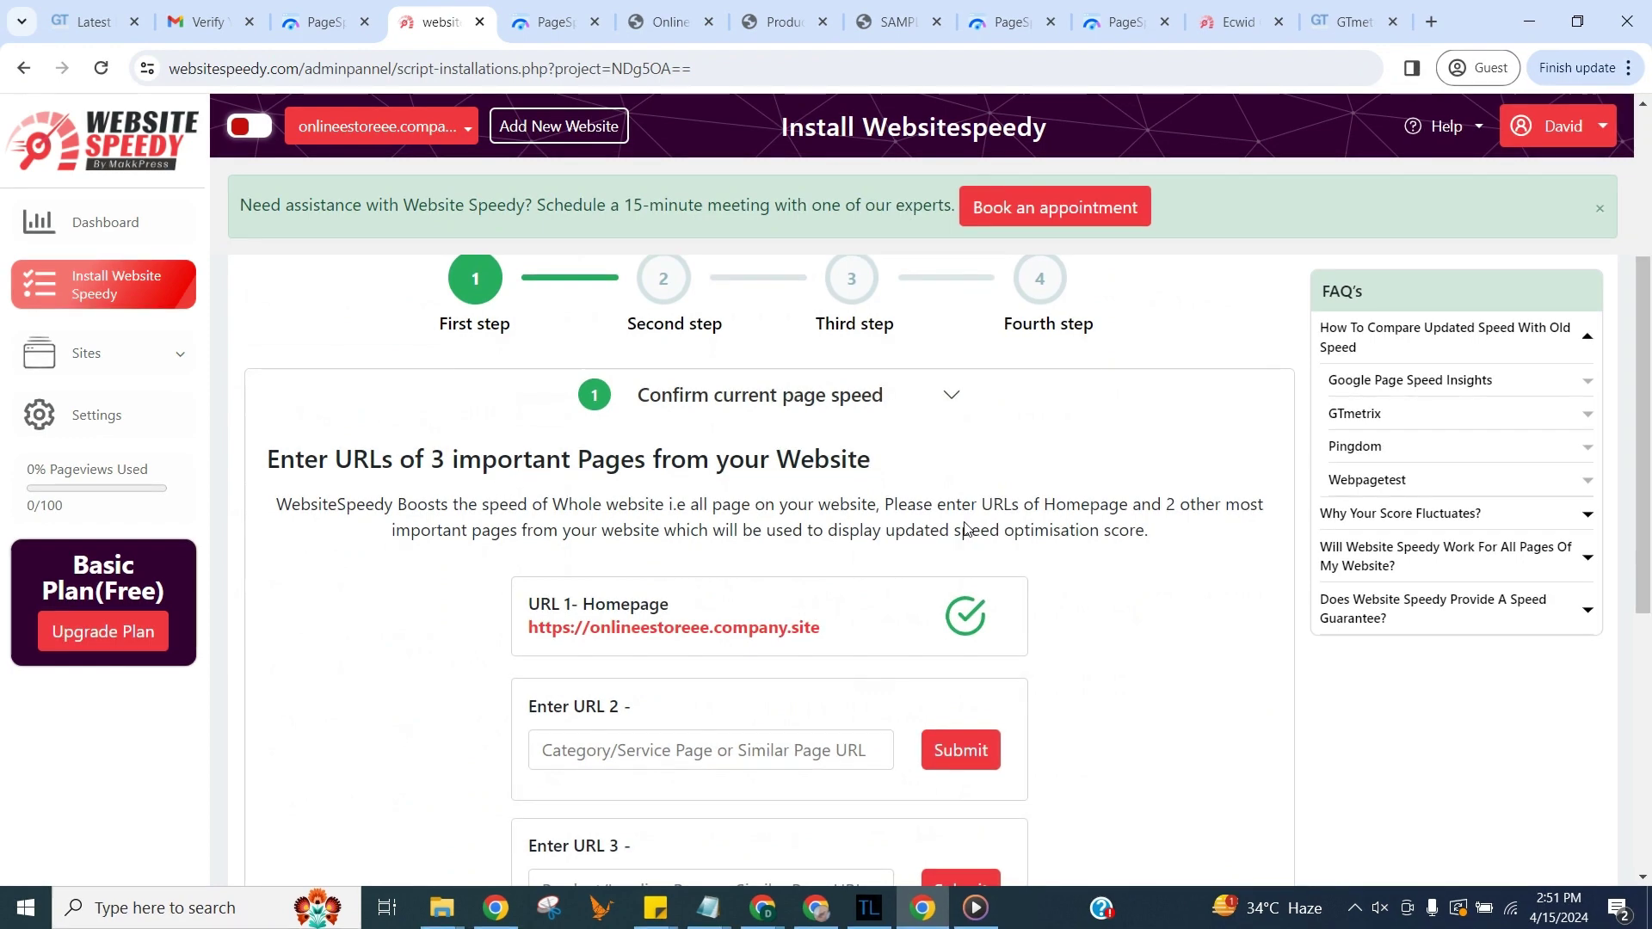
scroll(966, 533, down, 2)
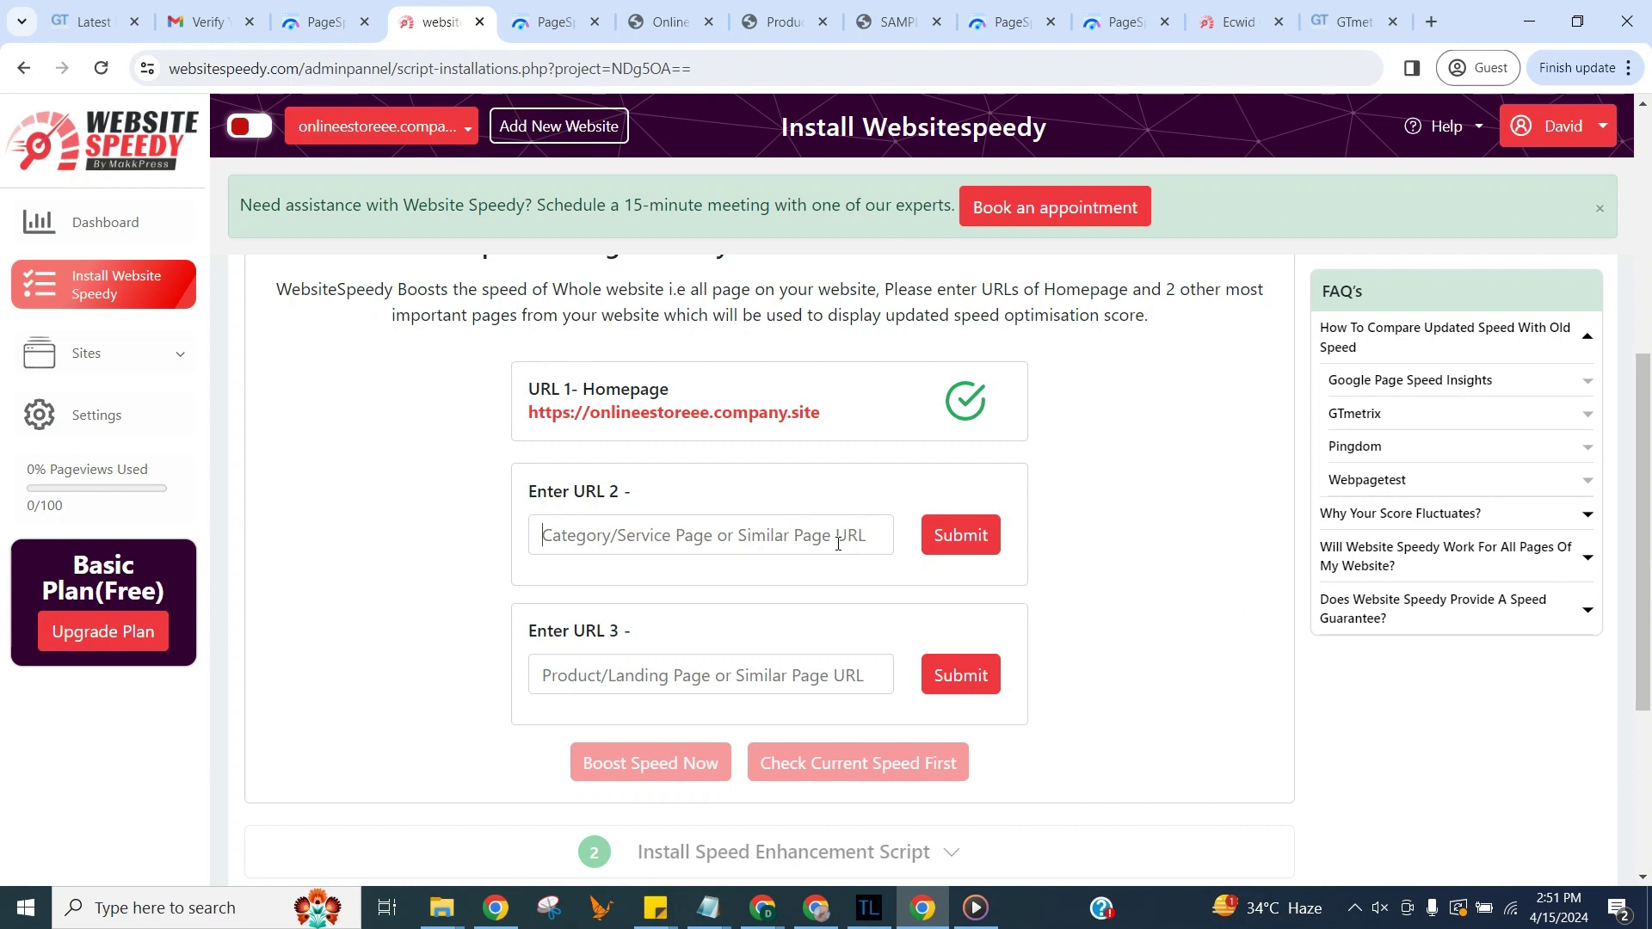
- Paste and confirm the products page address as URL 2
click(838, 534)
text(https://onlineestoreee.company.site/products/)
click(961, 535)
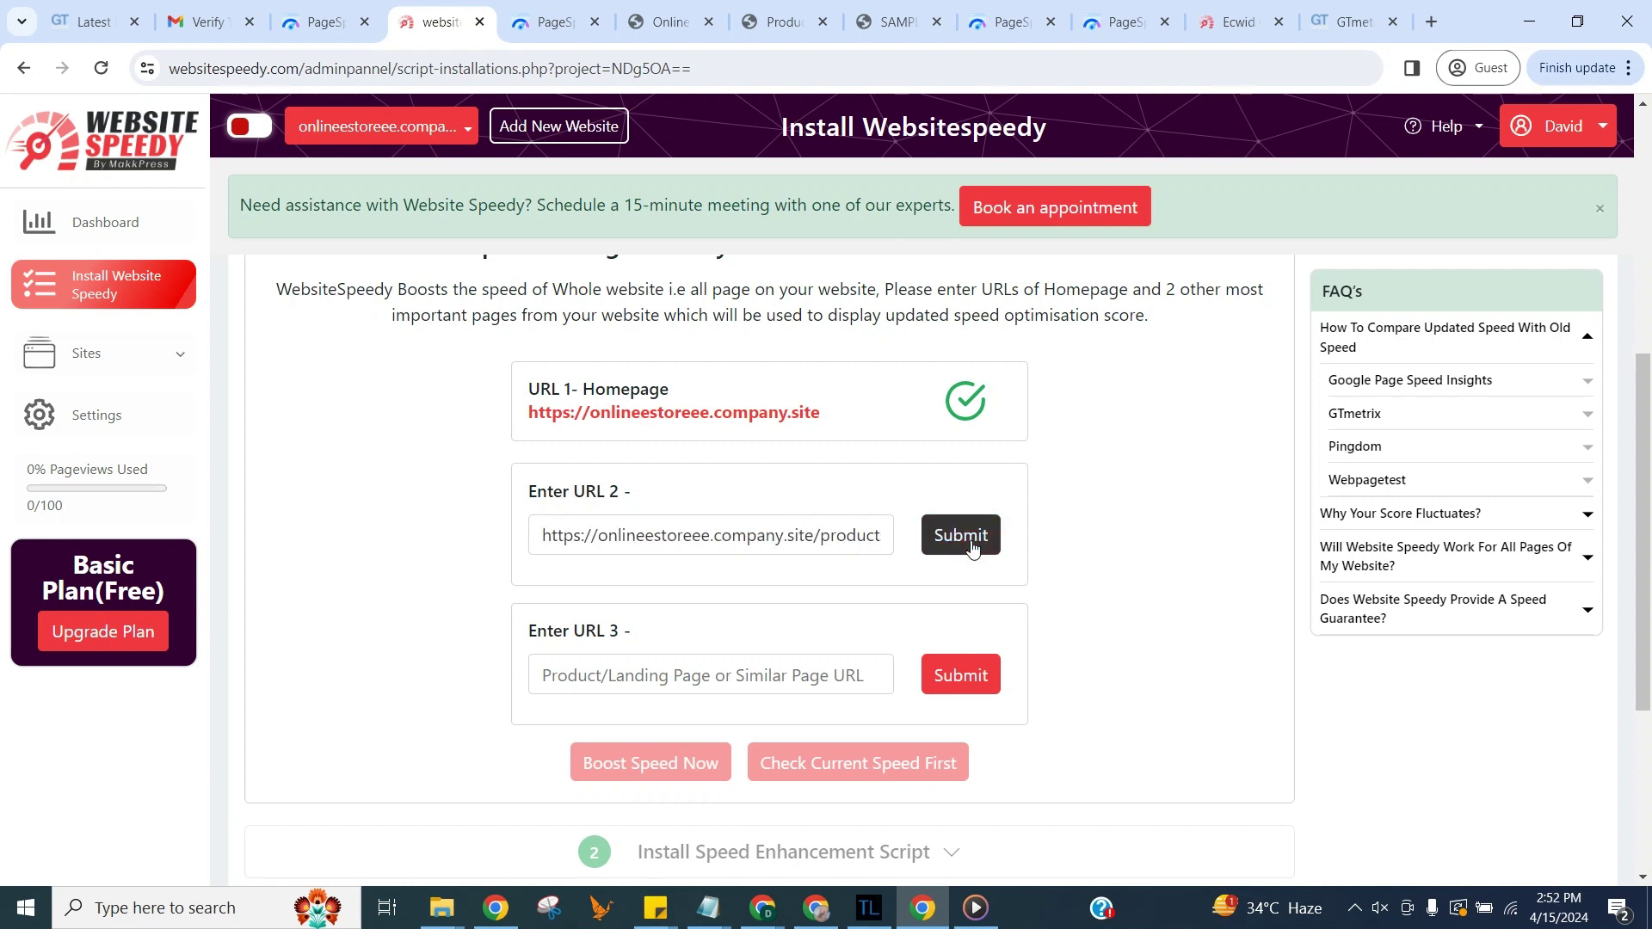
- Confirm the yellow jumpsuit product page as URL 3 and reveal the speed script code
click(856, 637)
key(ctrl+v)
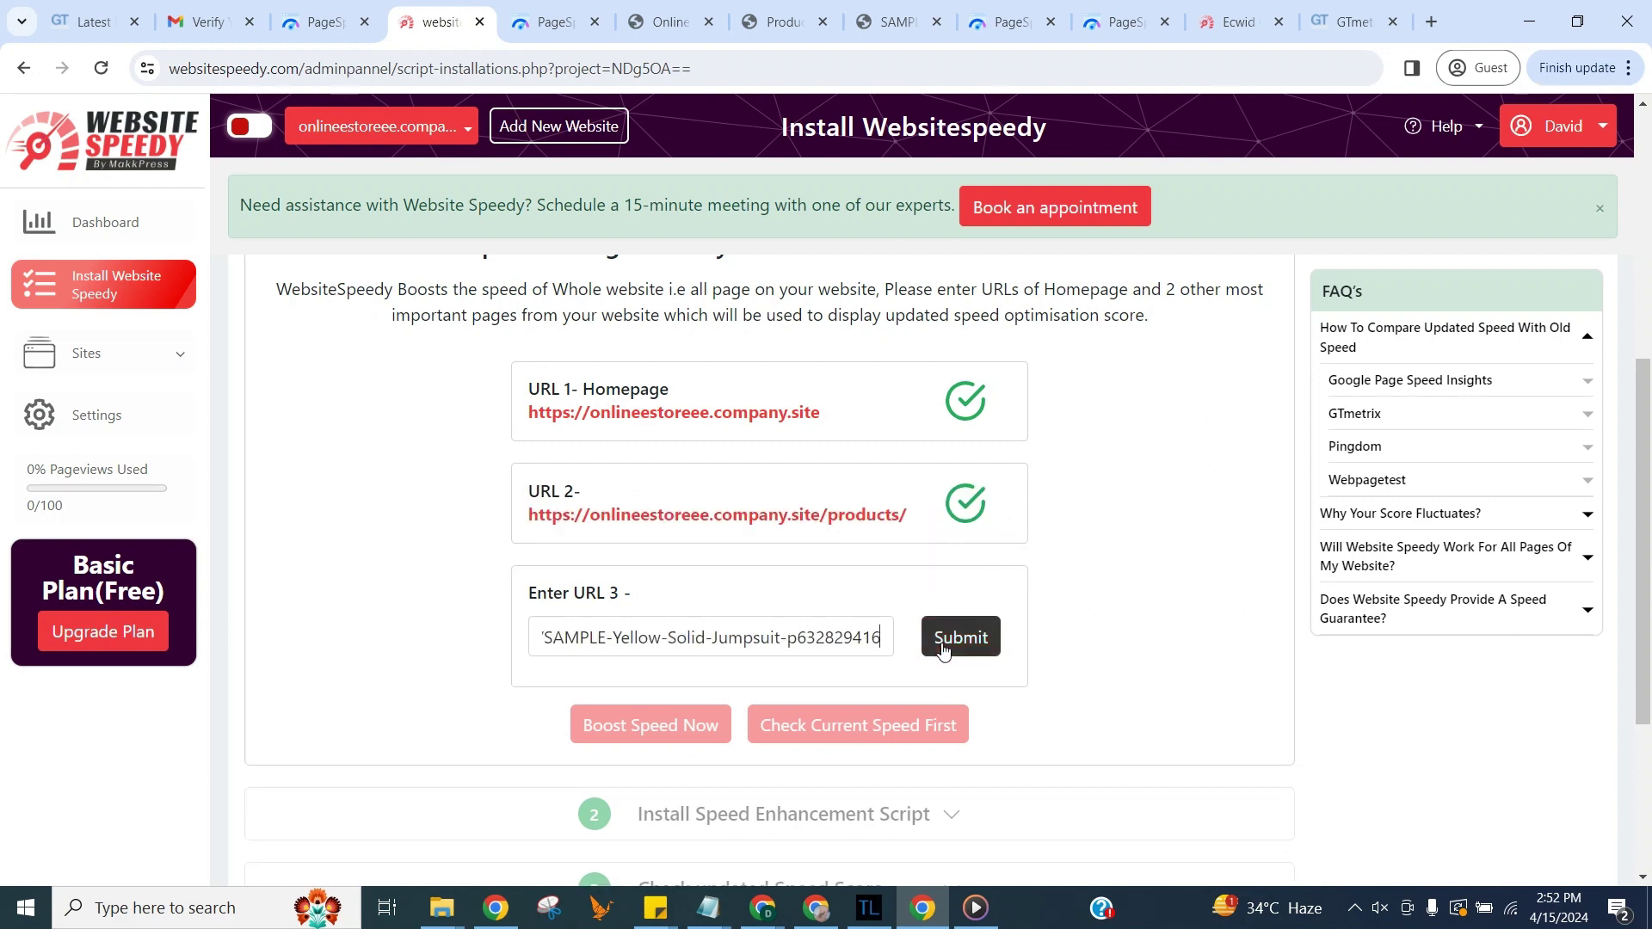
click(961, 638)
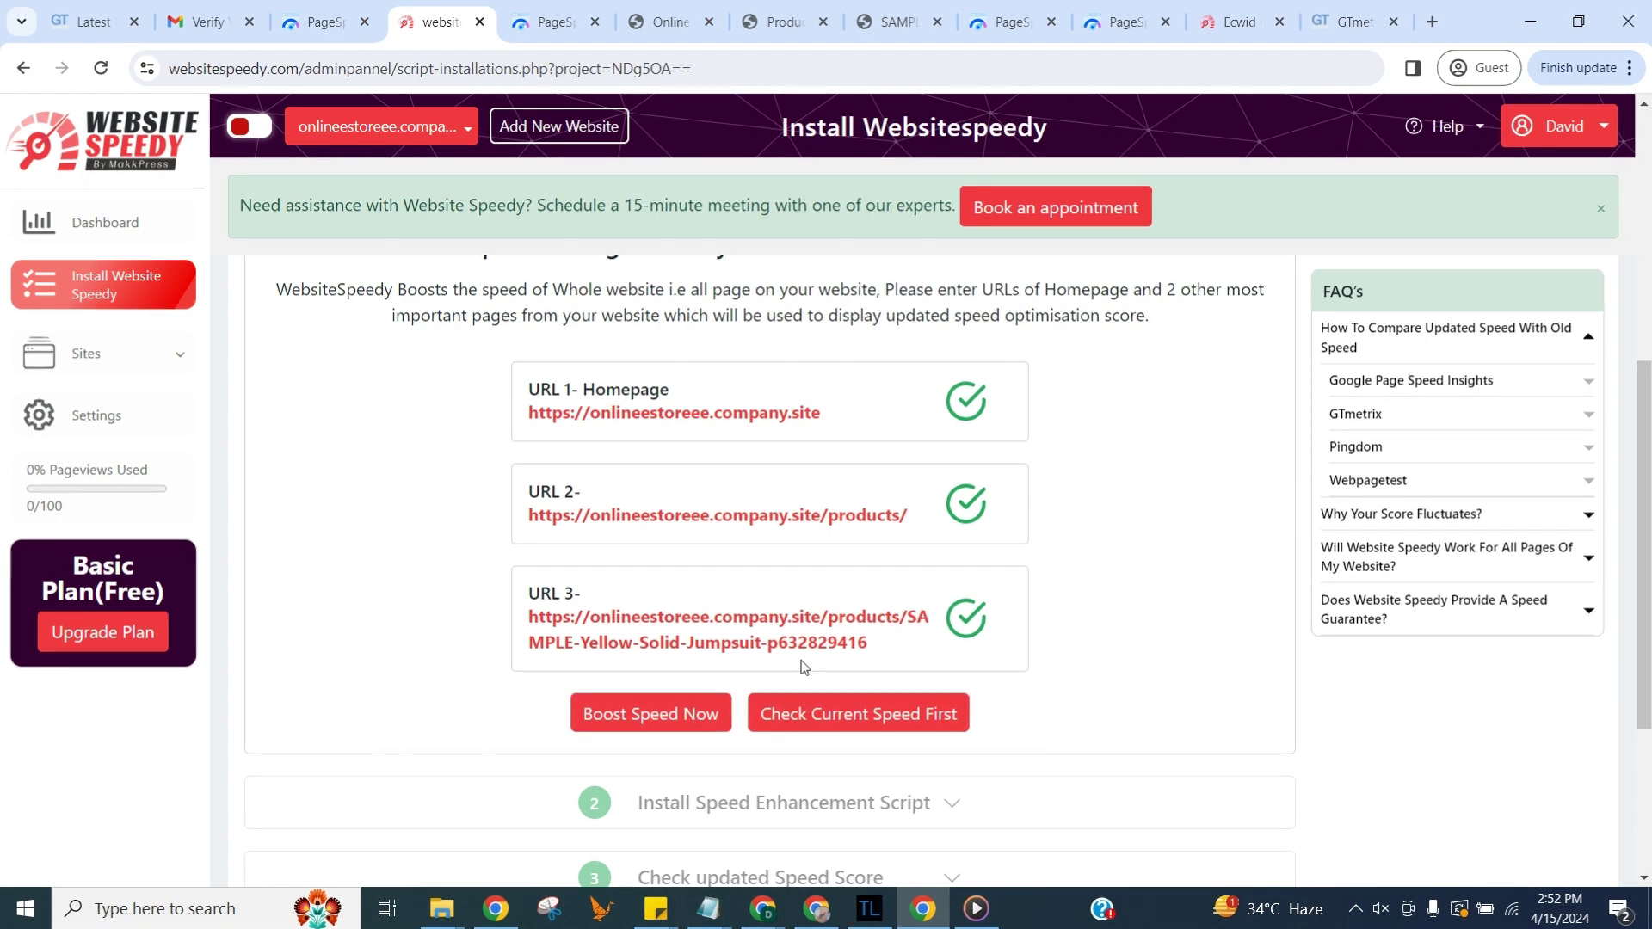
click(693, 718)
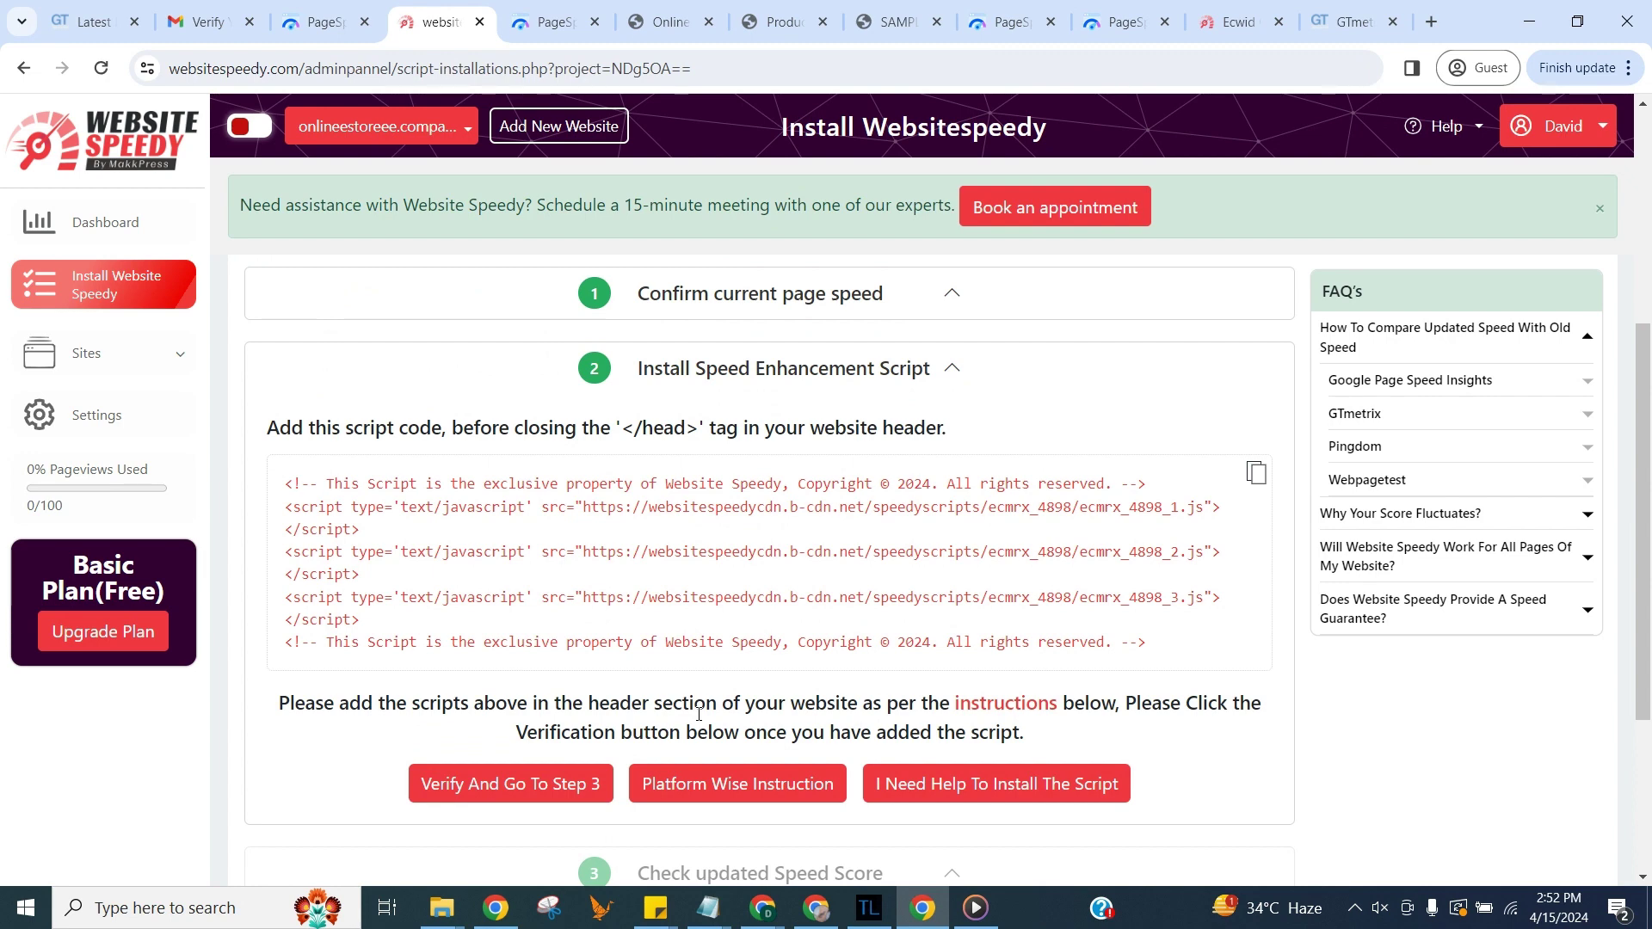
- Bring up the PageSpeed Insights desktop report for the store homepage (Performance 81, SEO 83)
click(324, 22)
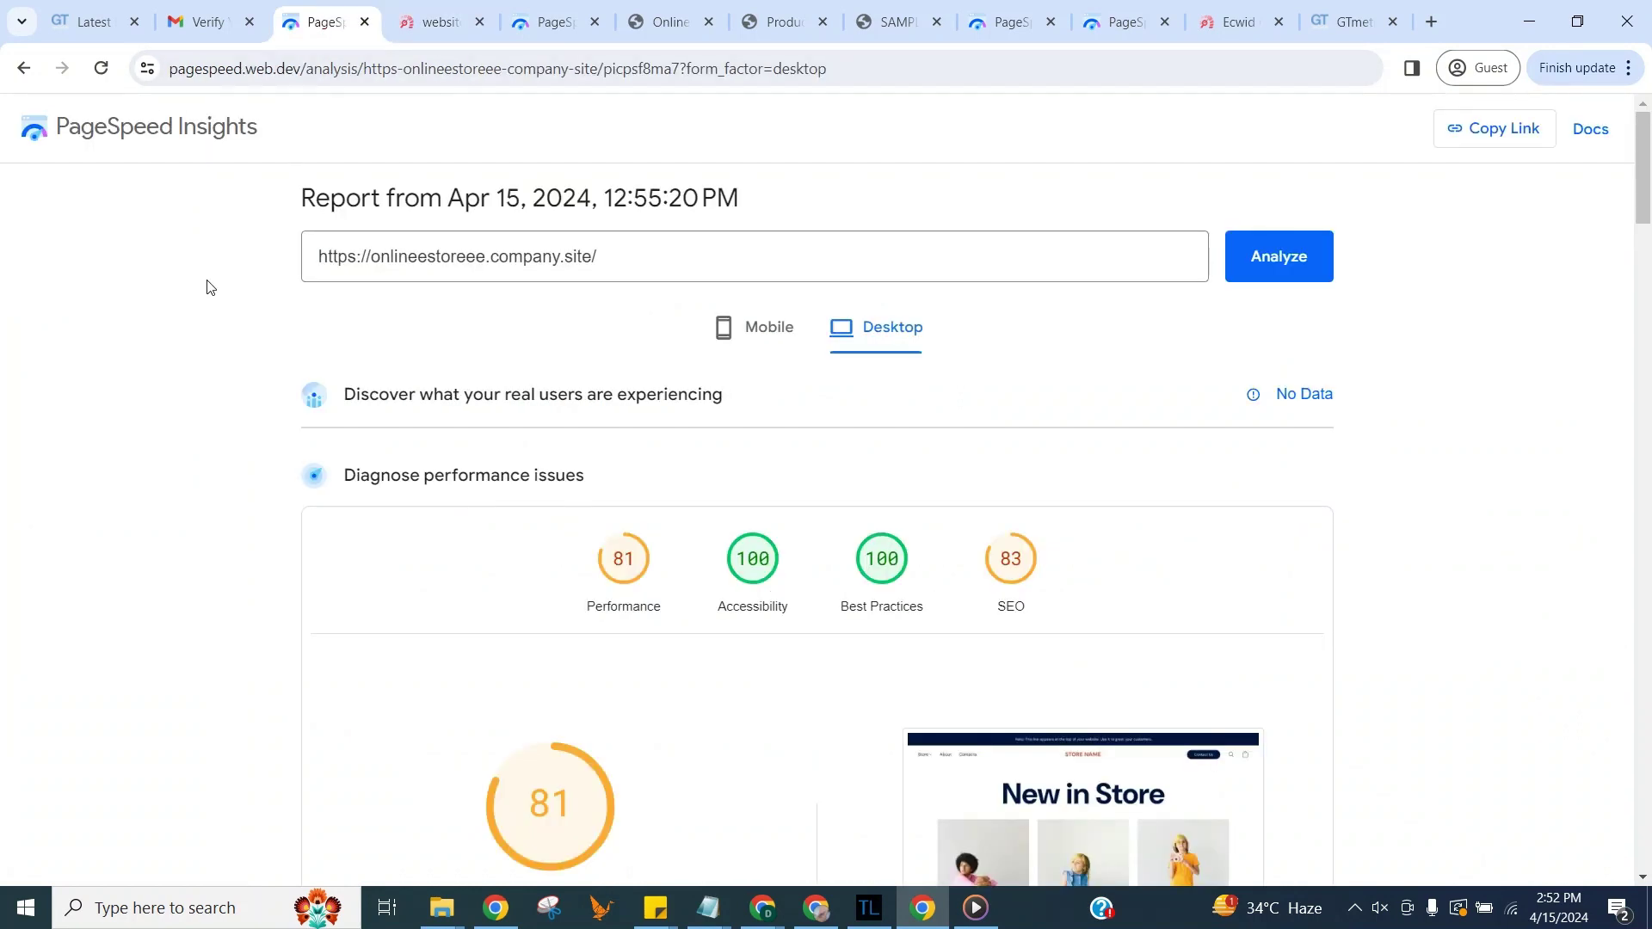
scroll(205, 294, down, 4)
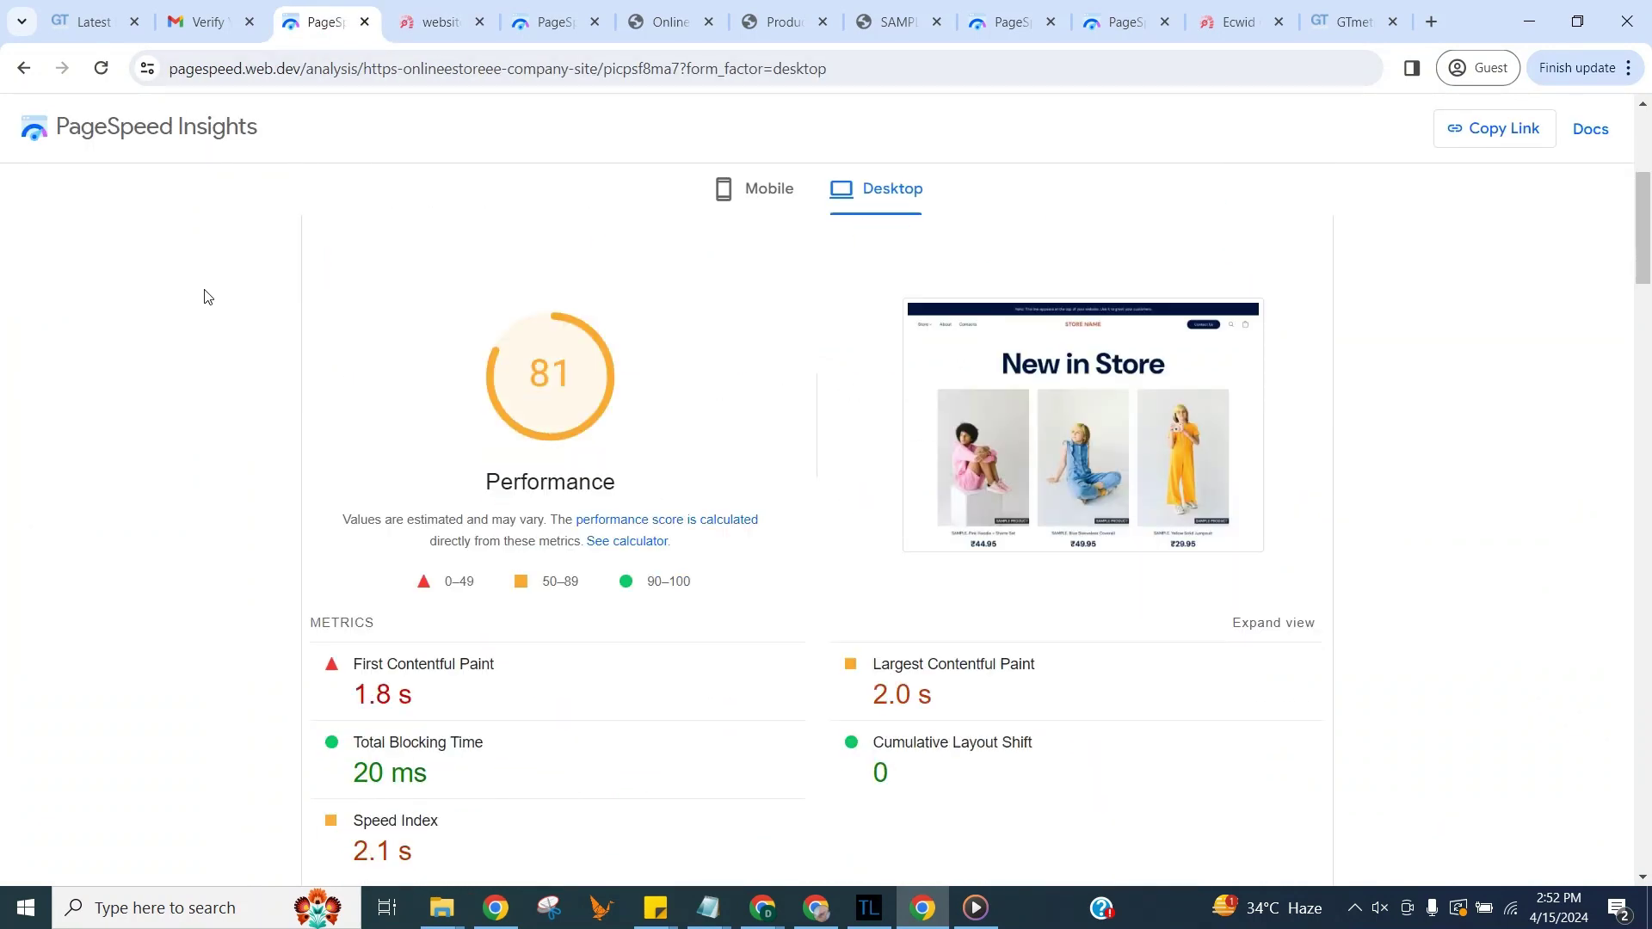
scroll(204, 296, down, 2)
scroll(204, 296, up, 4)
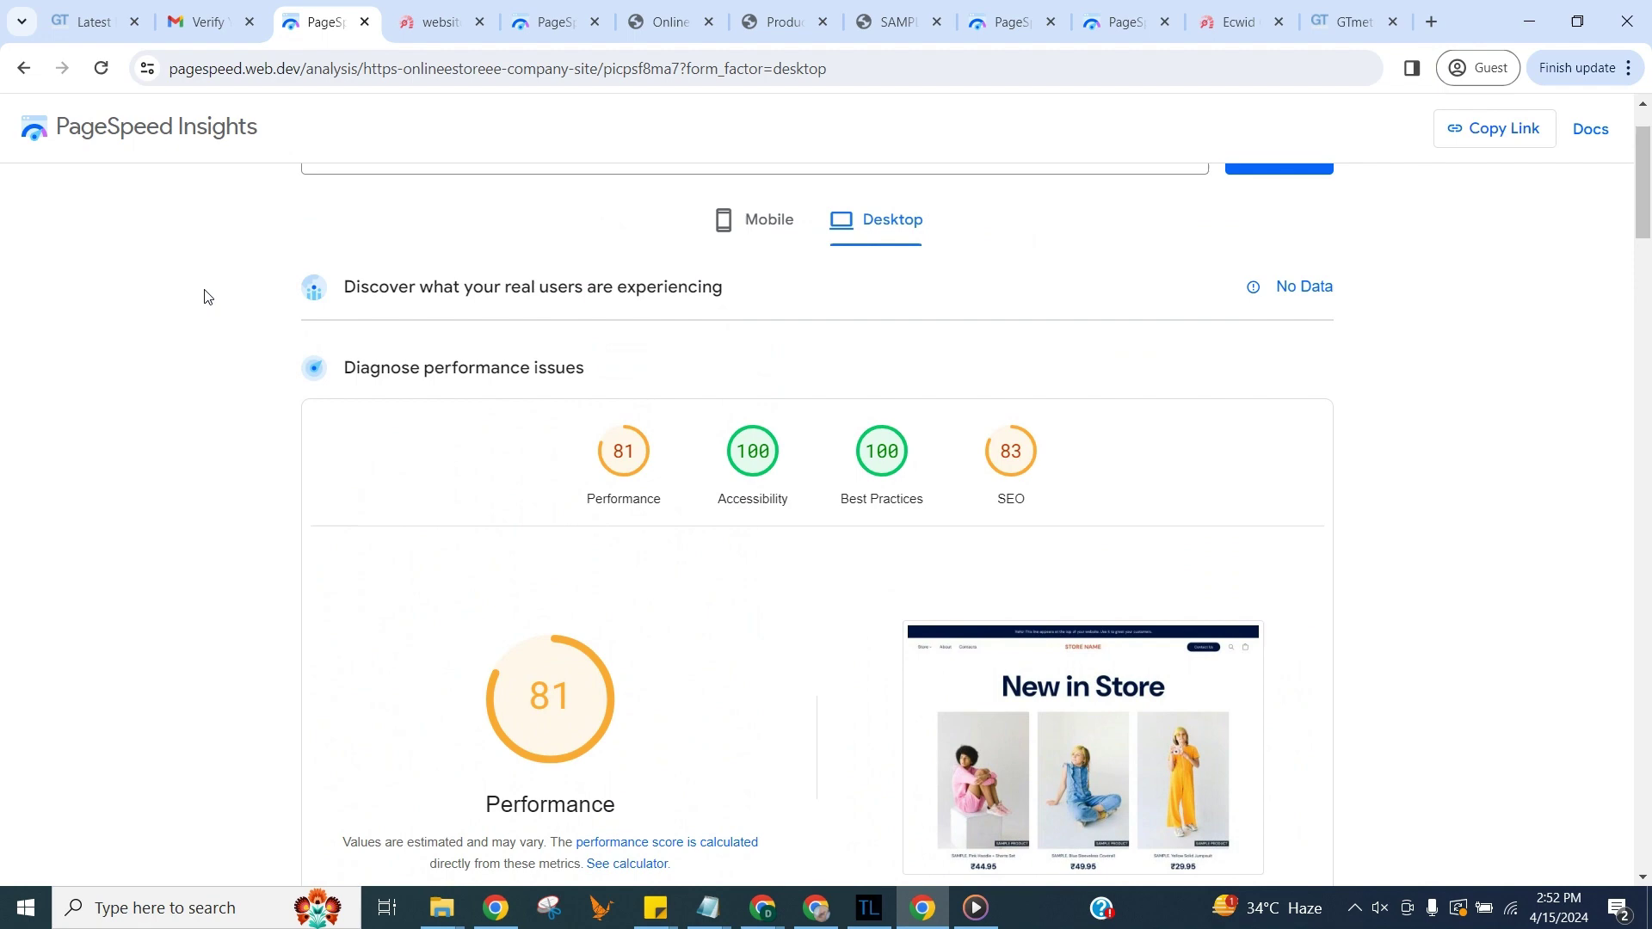
- Return to Website Speedy's installation step and copy the speed enhancement script
click(439, 23)
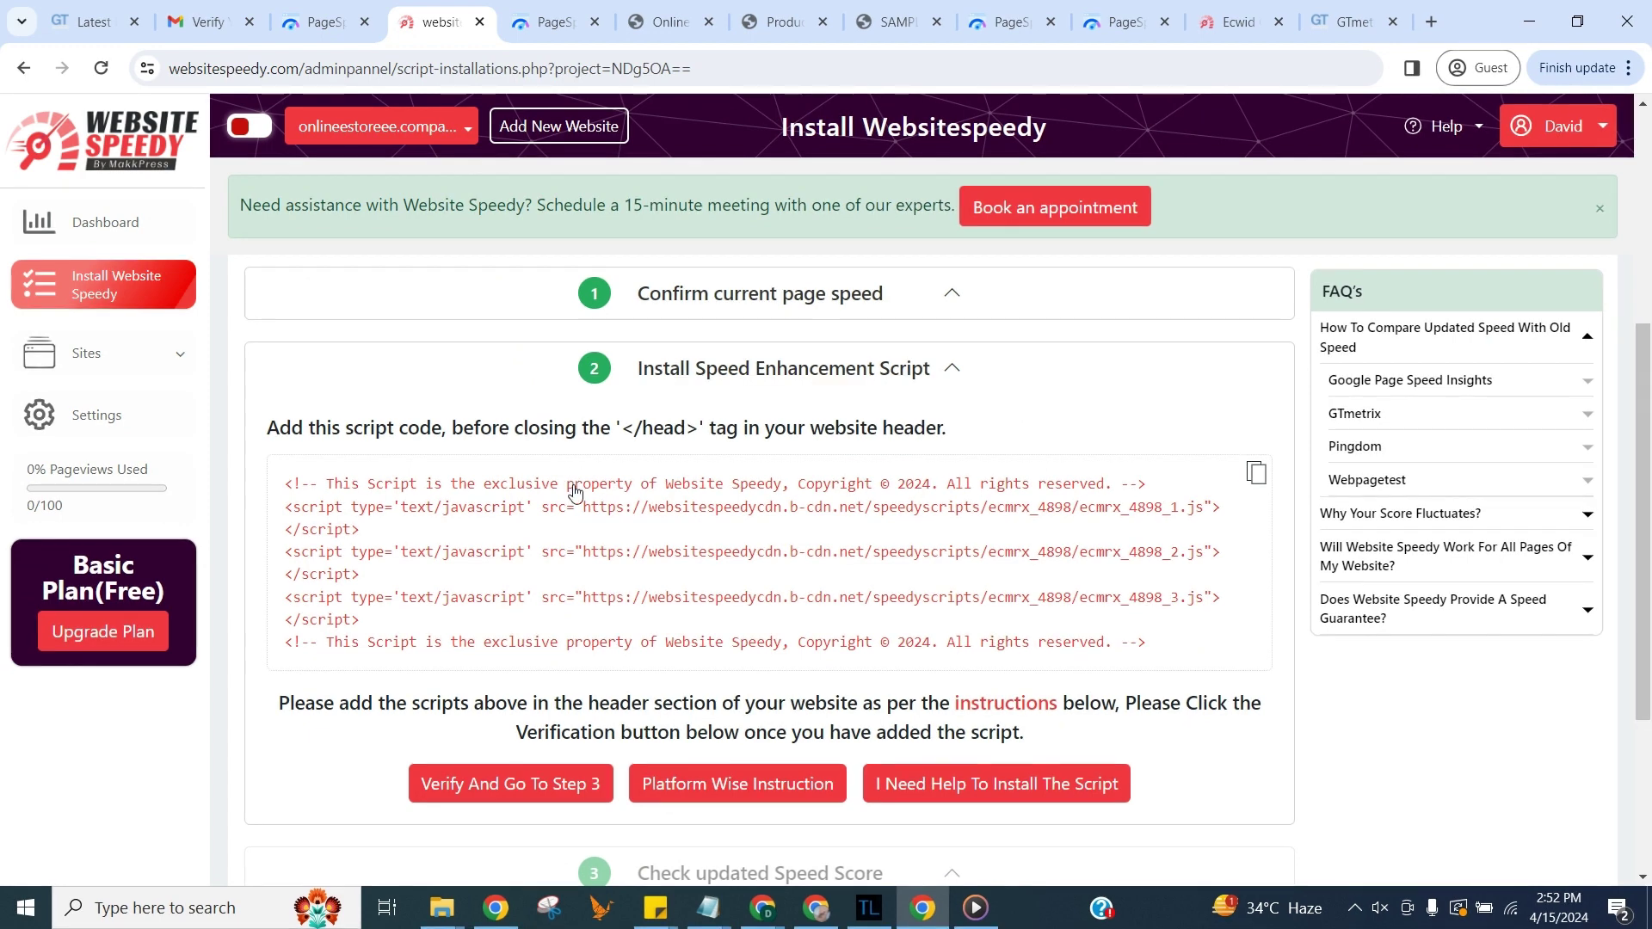
click(1257, 474)
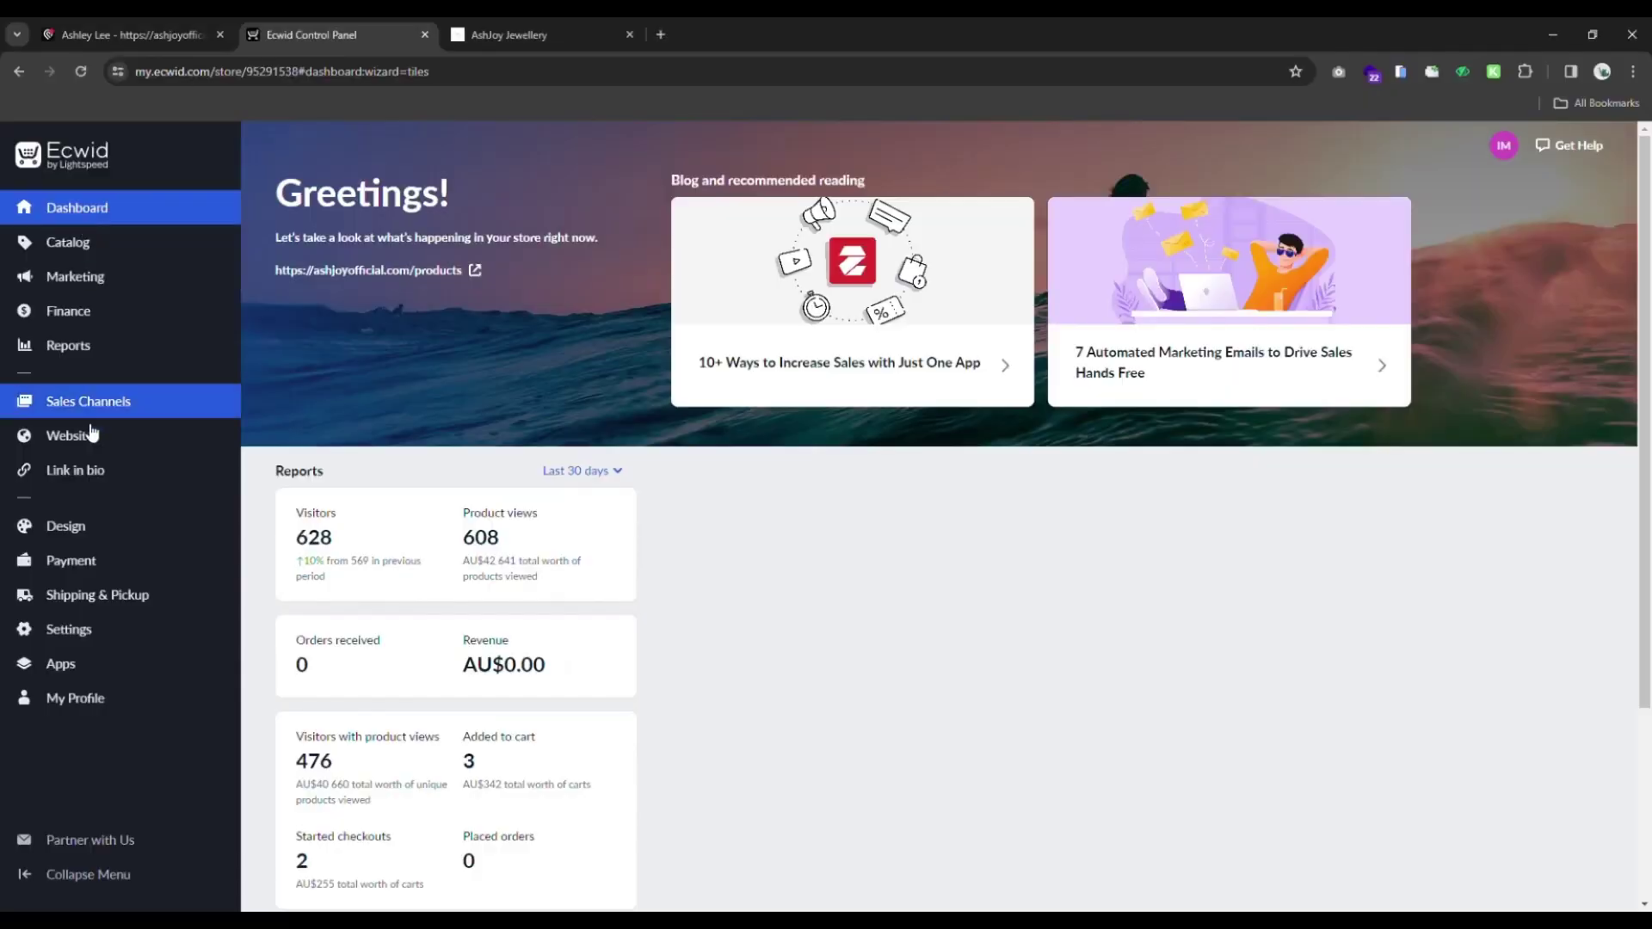
- Replace Ecwid's custom JavaScript code with the Website Speedy script and save it
click(92, 437)
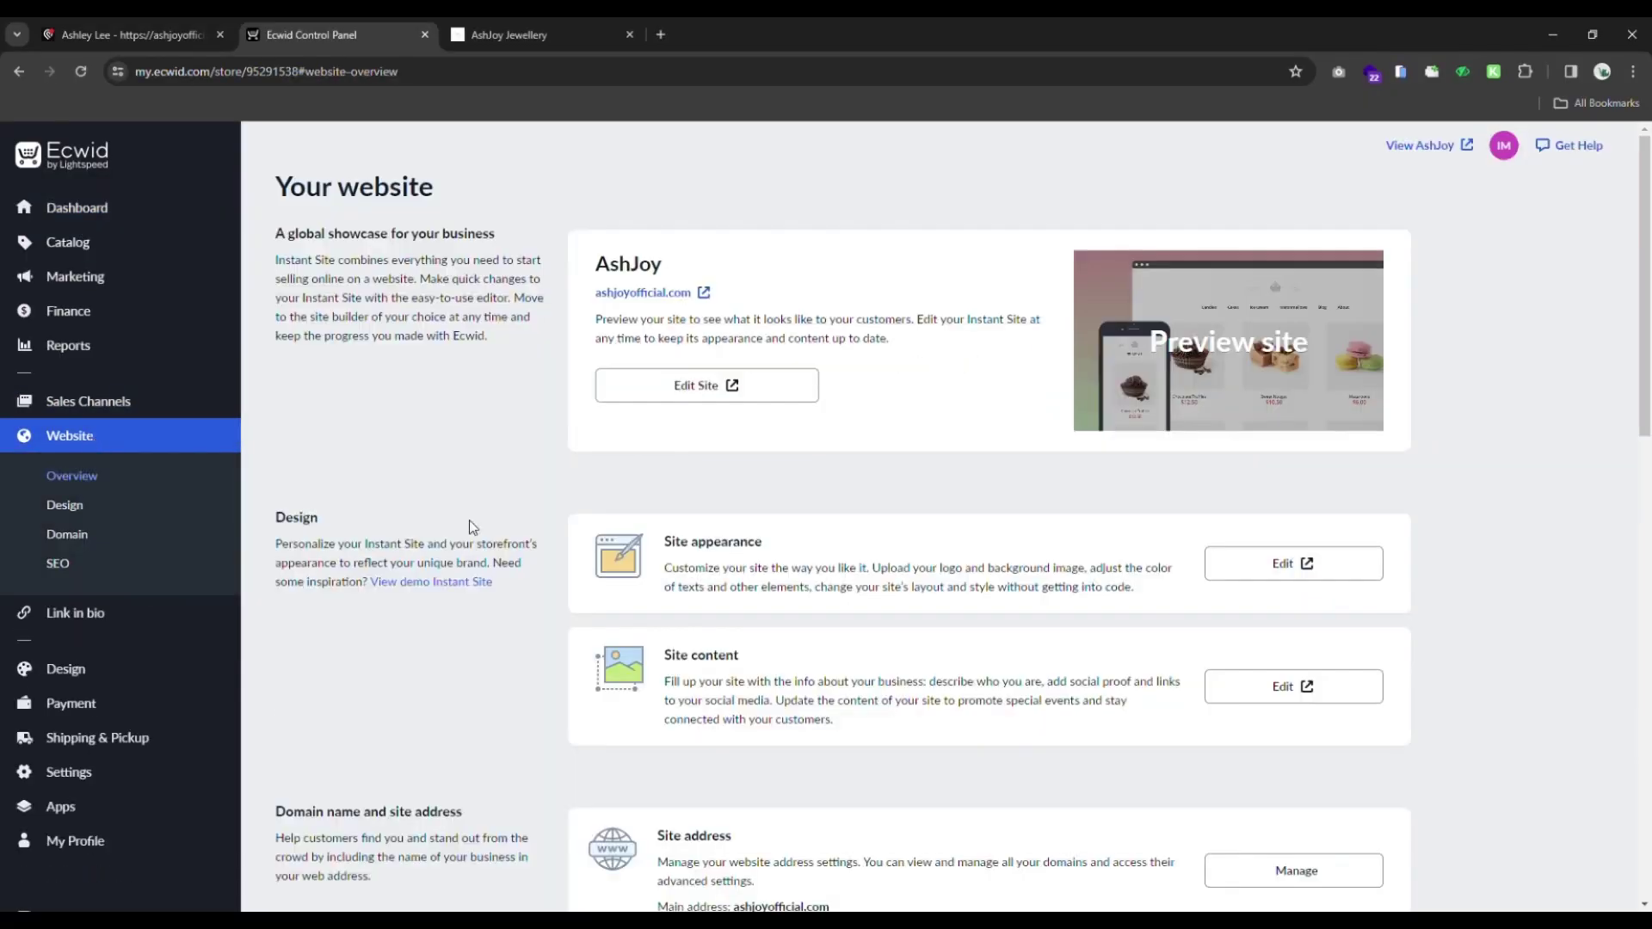
scroll(465, 529, down, 5)
scroll(1321, 529, down, 3)
scroll(1321, 529, down, 2)
click(644, 720)
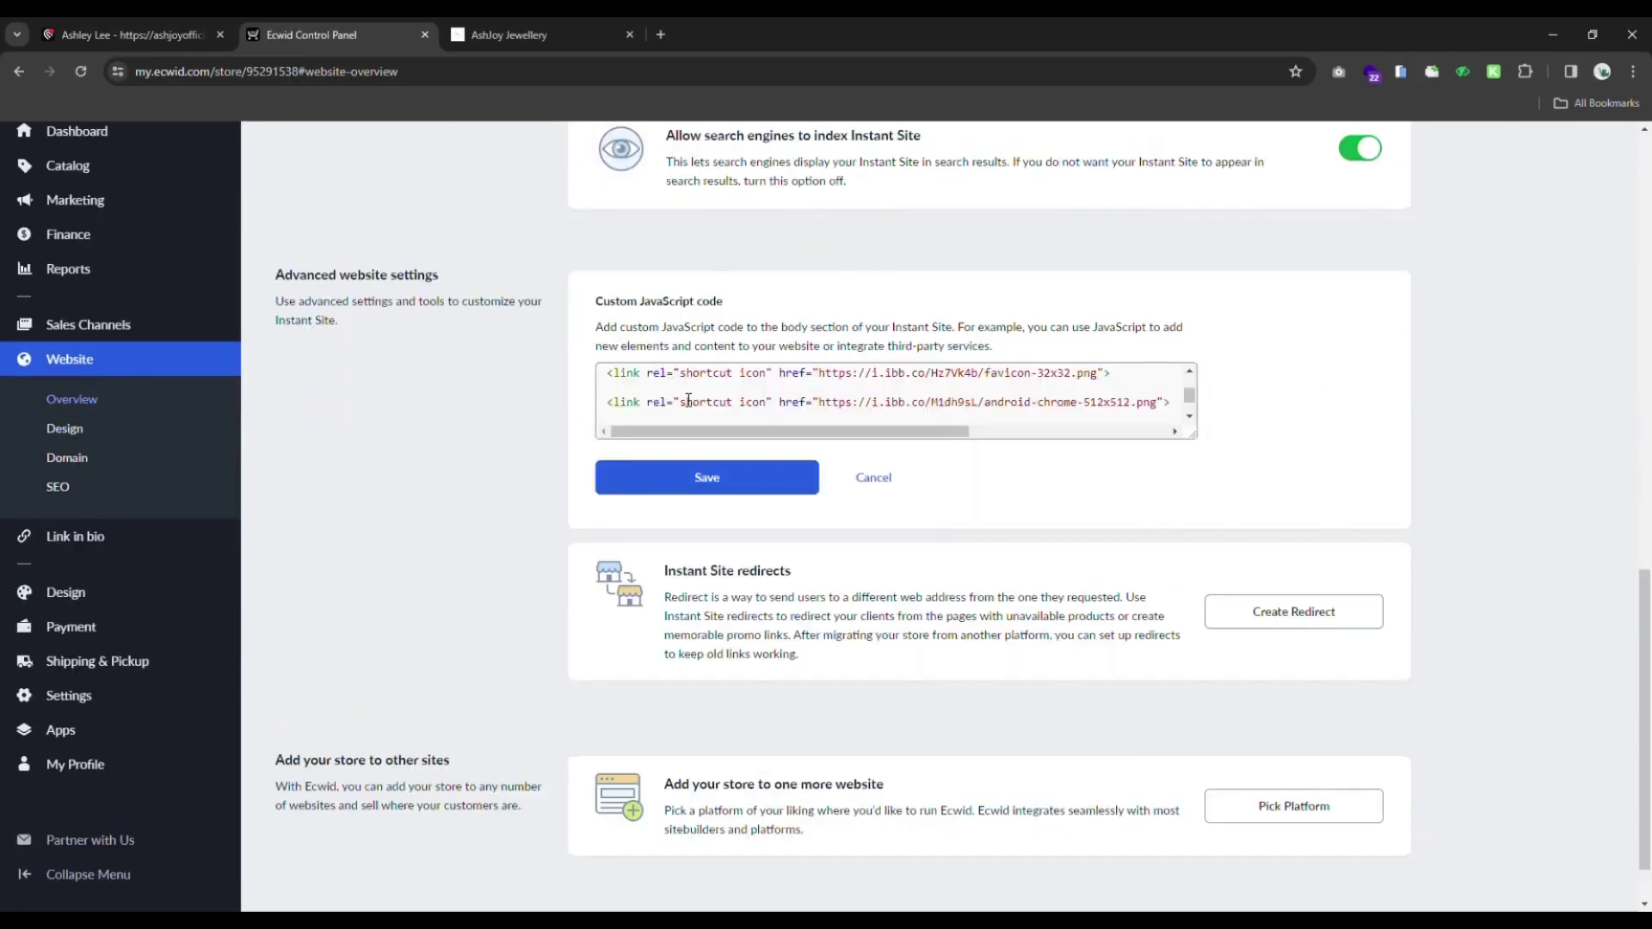
click(612, 375)
key(ctrl+a)
key(ctrl+v)
click(675, 473)
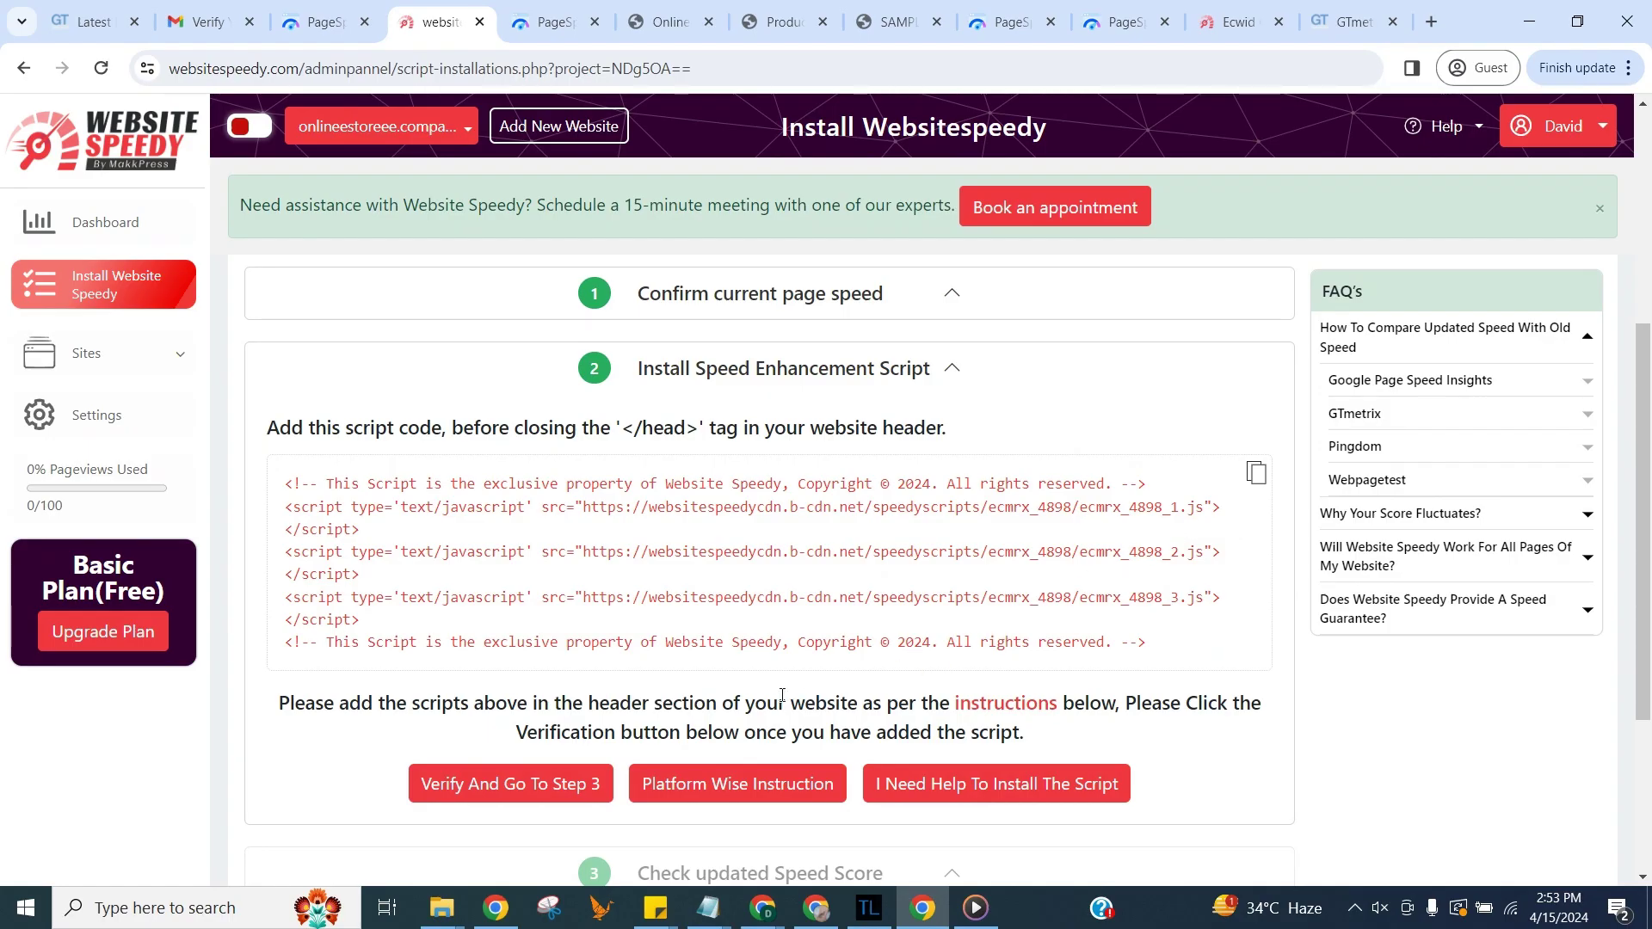
- Verify the script installation and analyse the updated speed scores
click(596, 783)
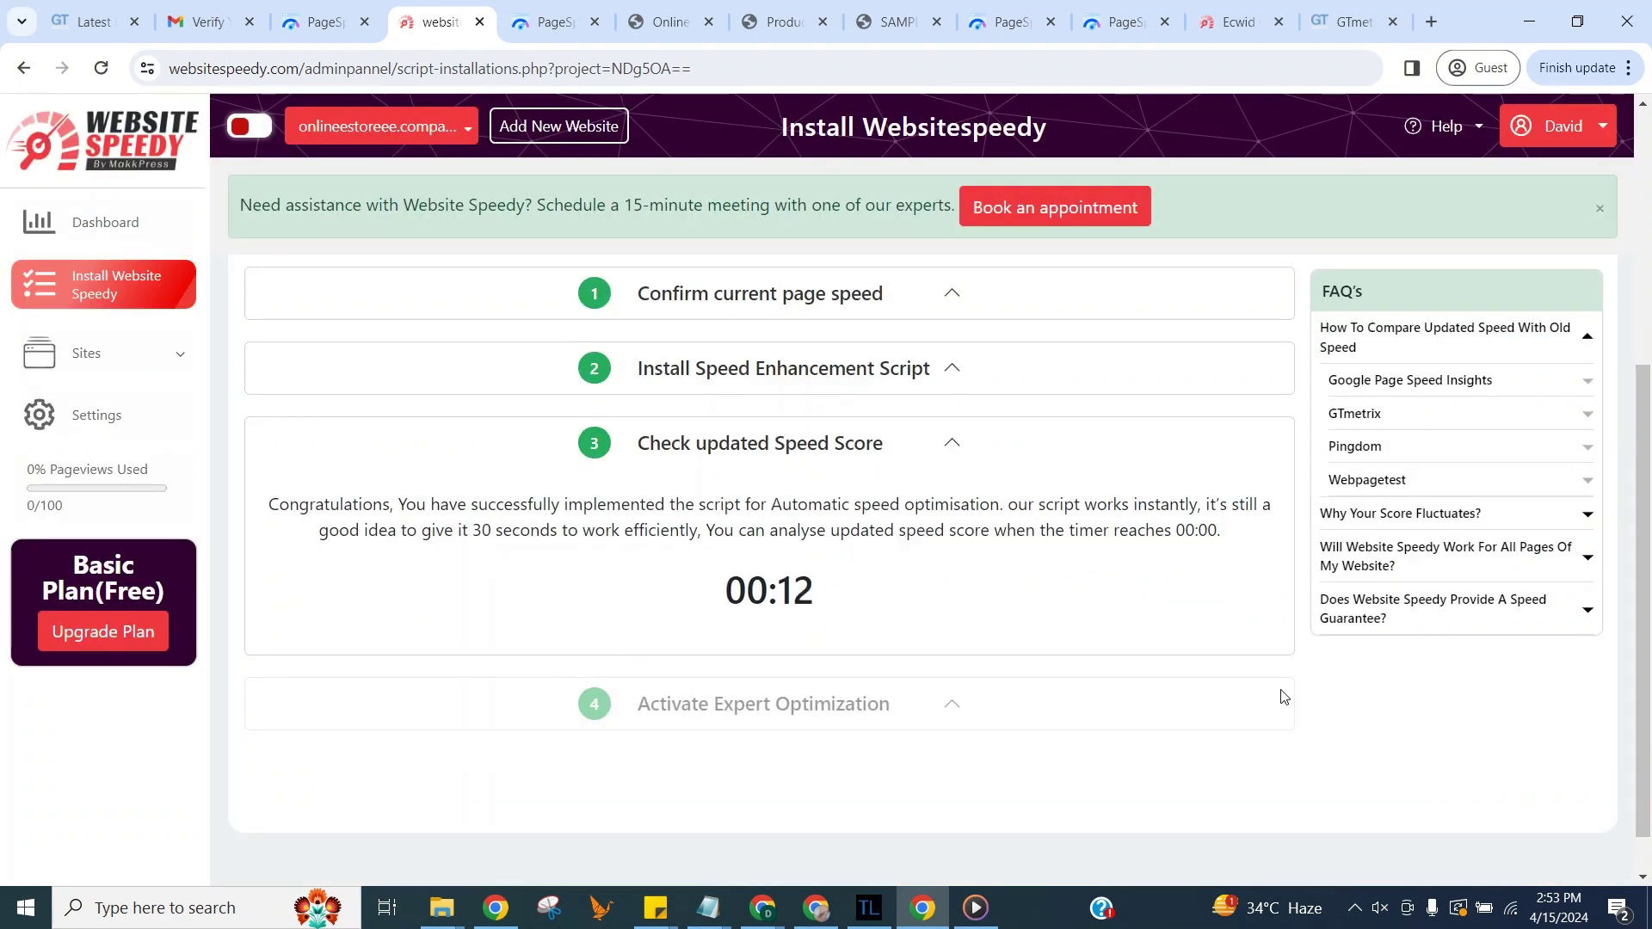
click(787, 680)
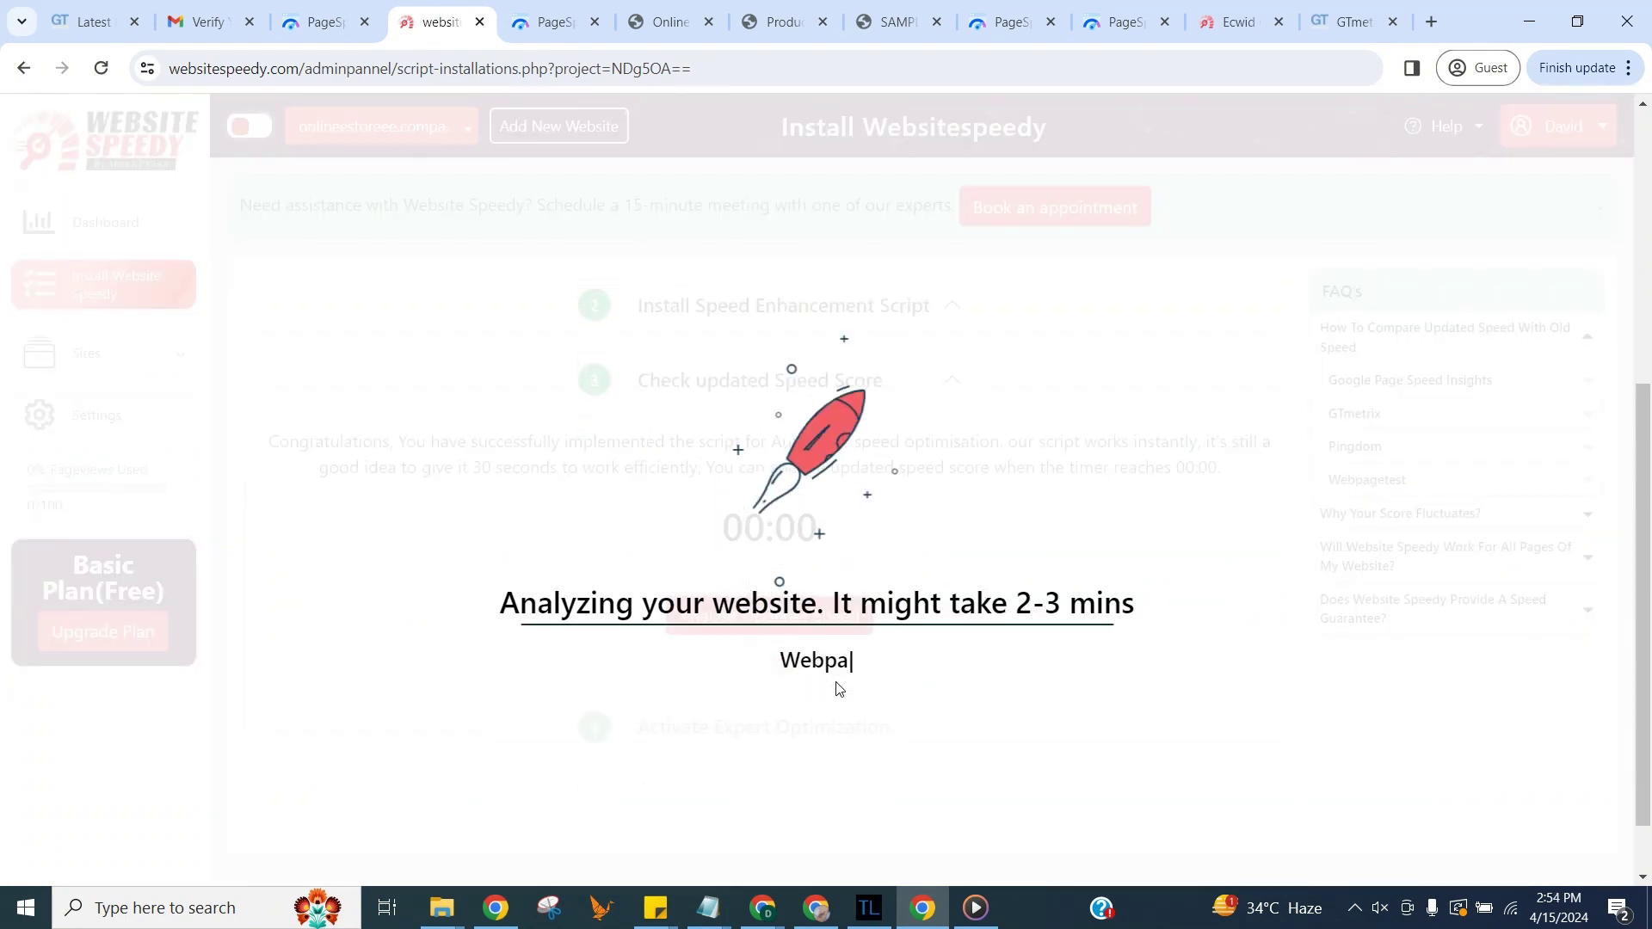
drag(1646, 339, 1645, 641)
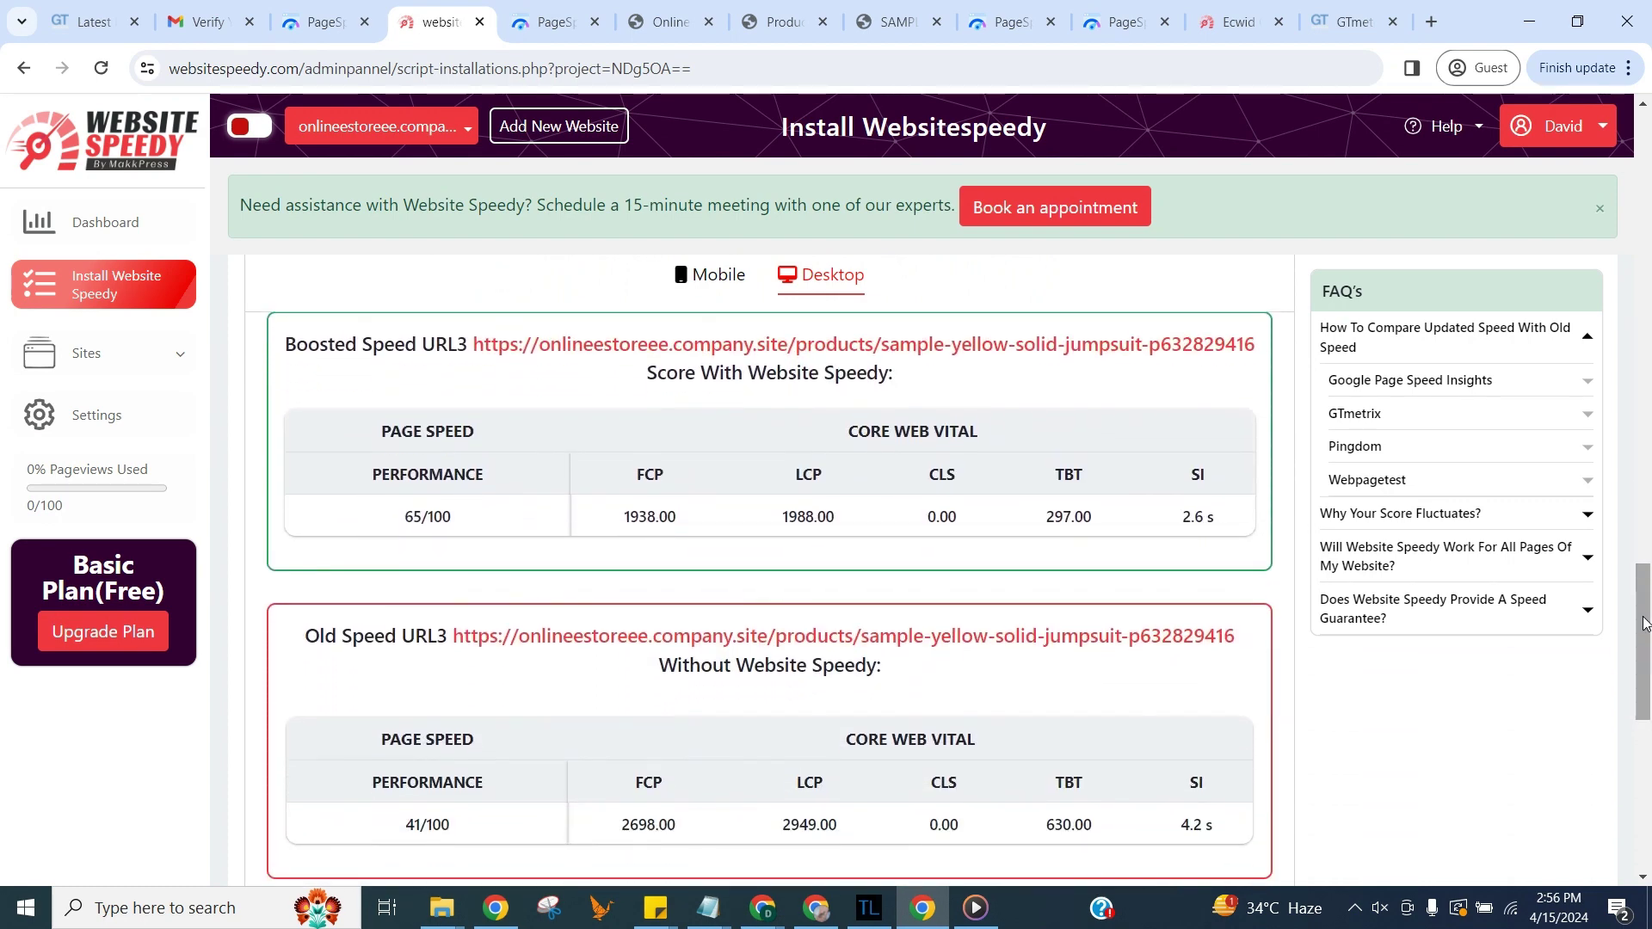
- View the boosted homepage report (91), then analyse the homepage URL with ?nospeedy appended
click(549, 21)
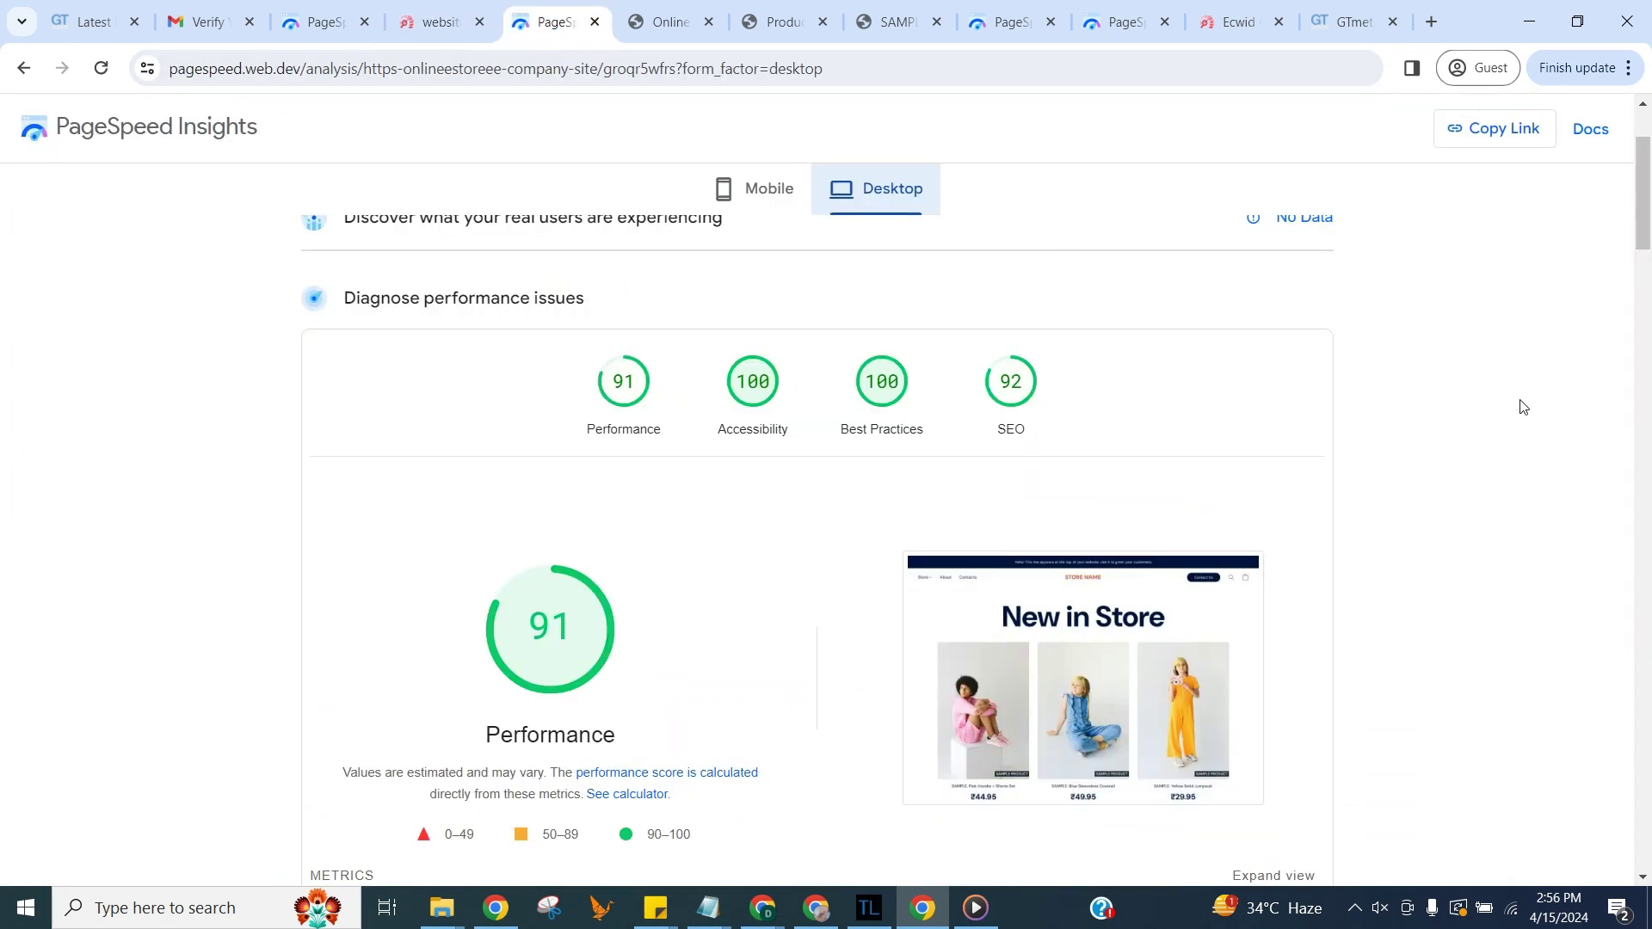
scroll(1523, 408, down, 3)
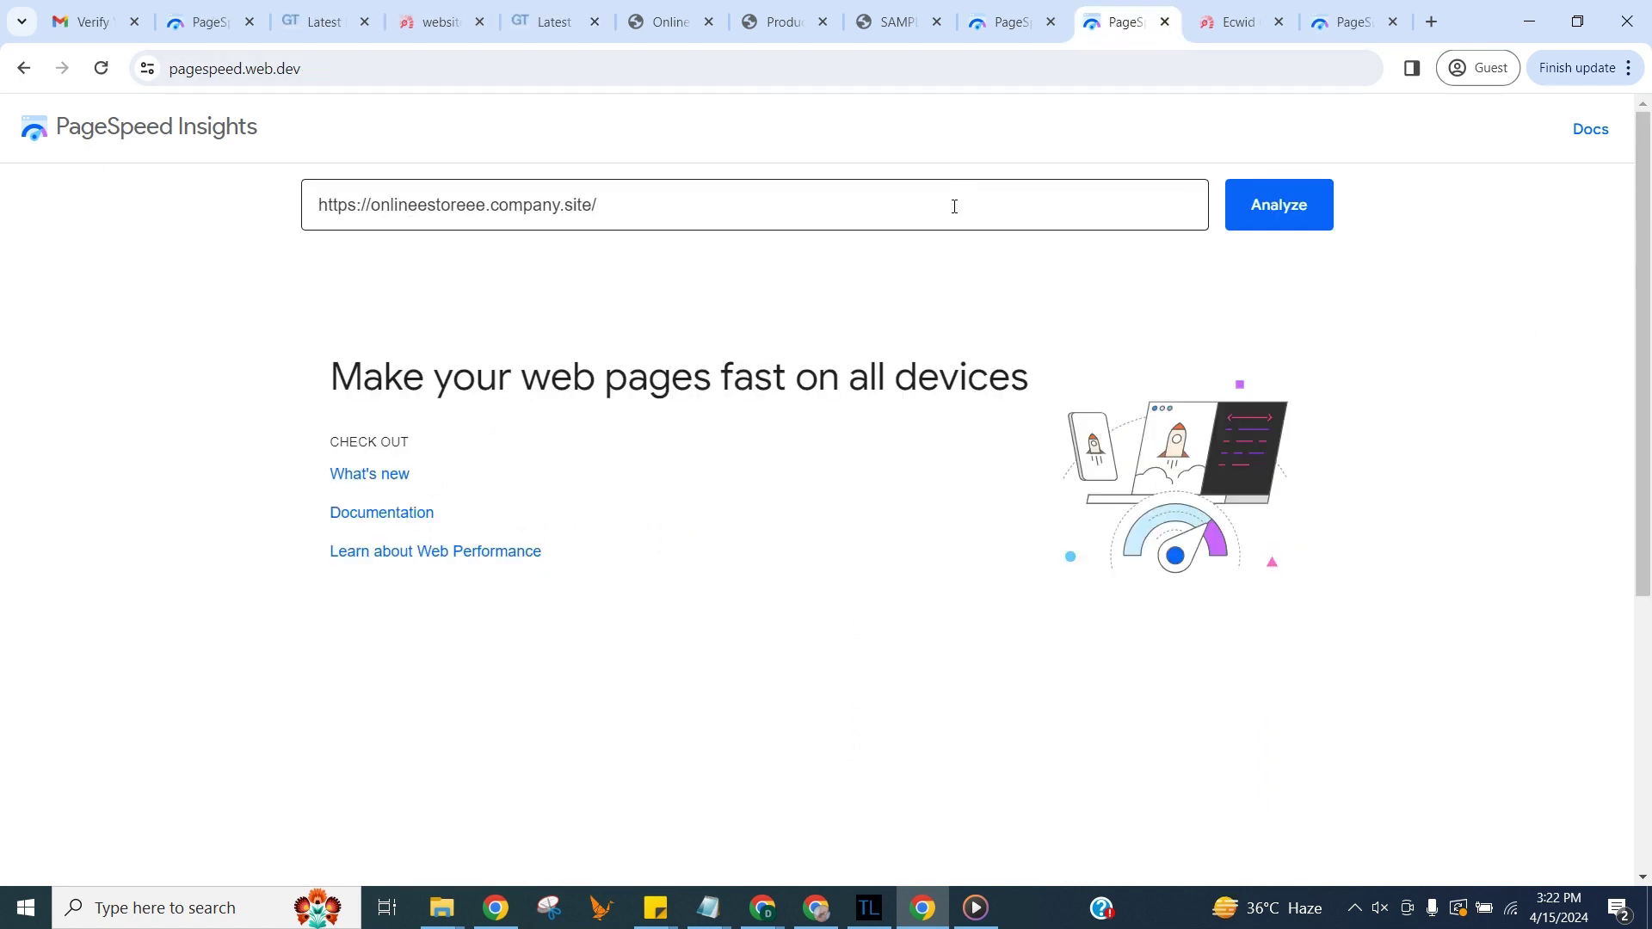
click(953, 207)
text(?nospeedy)
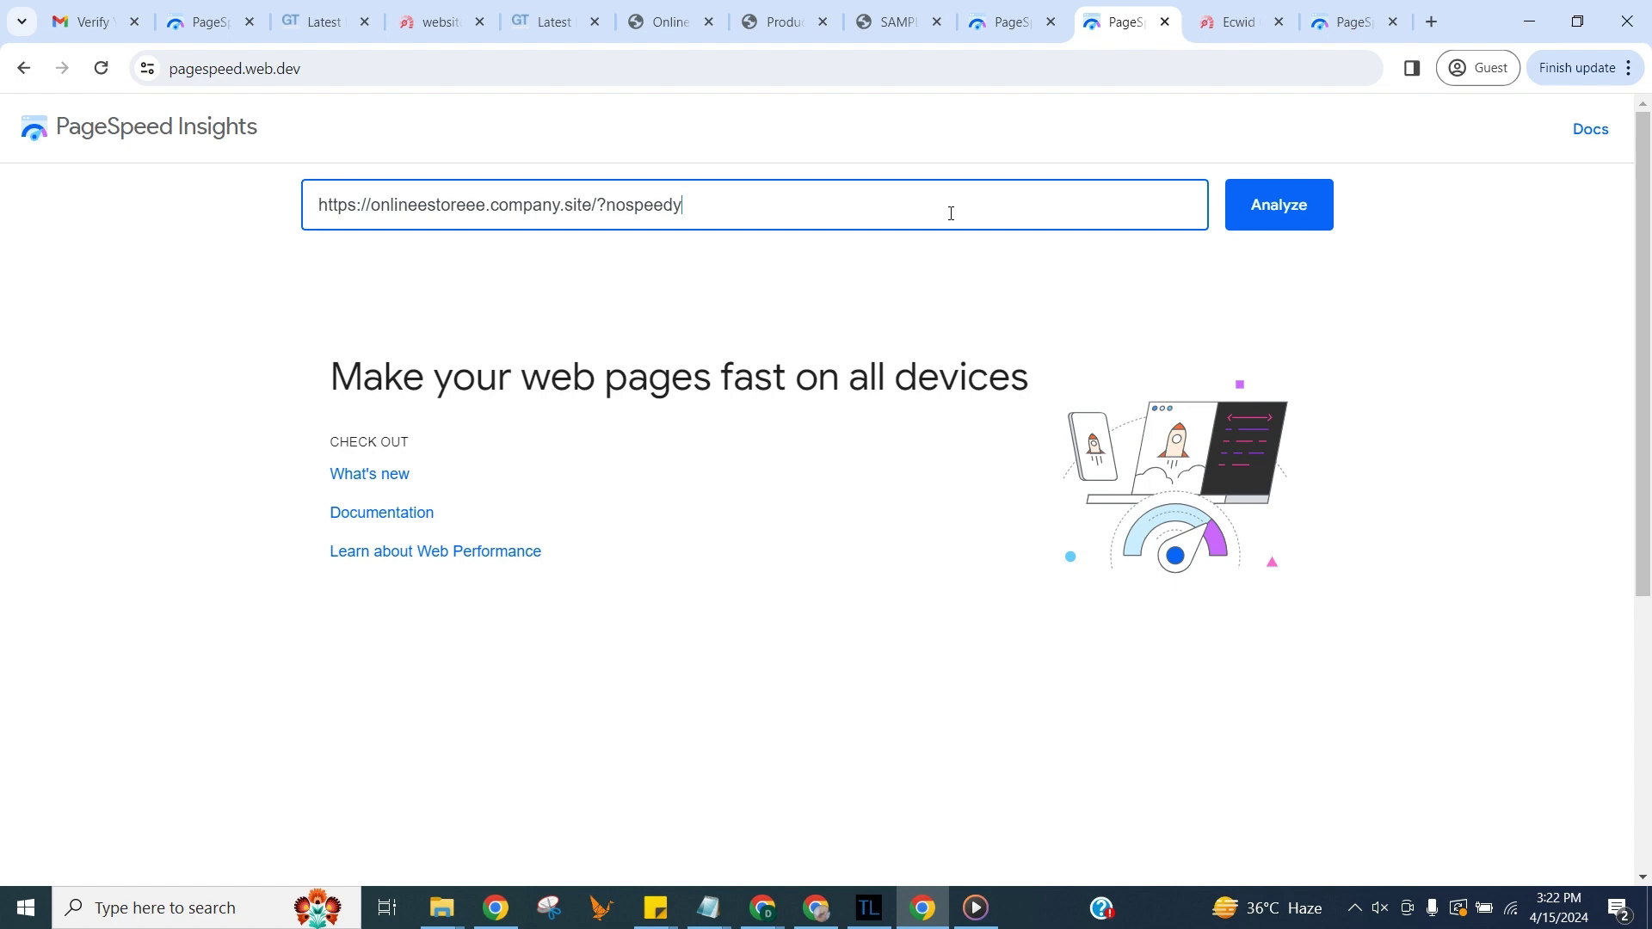
key(Return)
click(1010, 23)
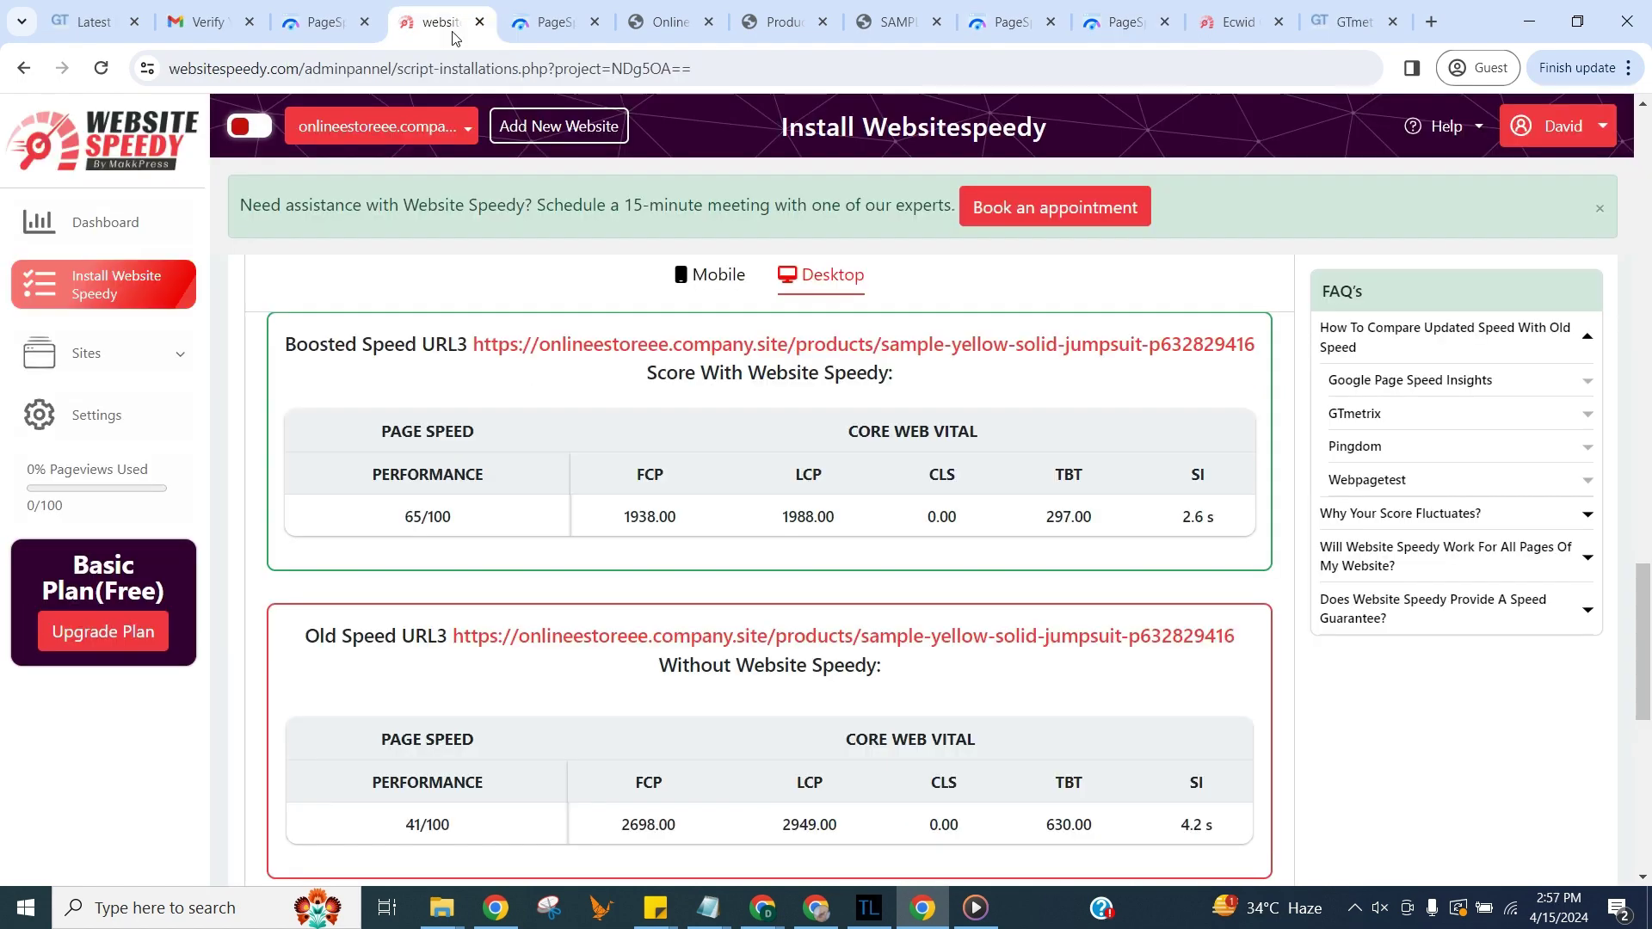
scroll(689, 318, up, 5)
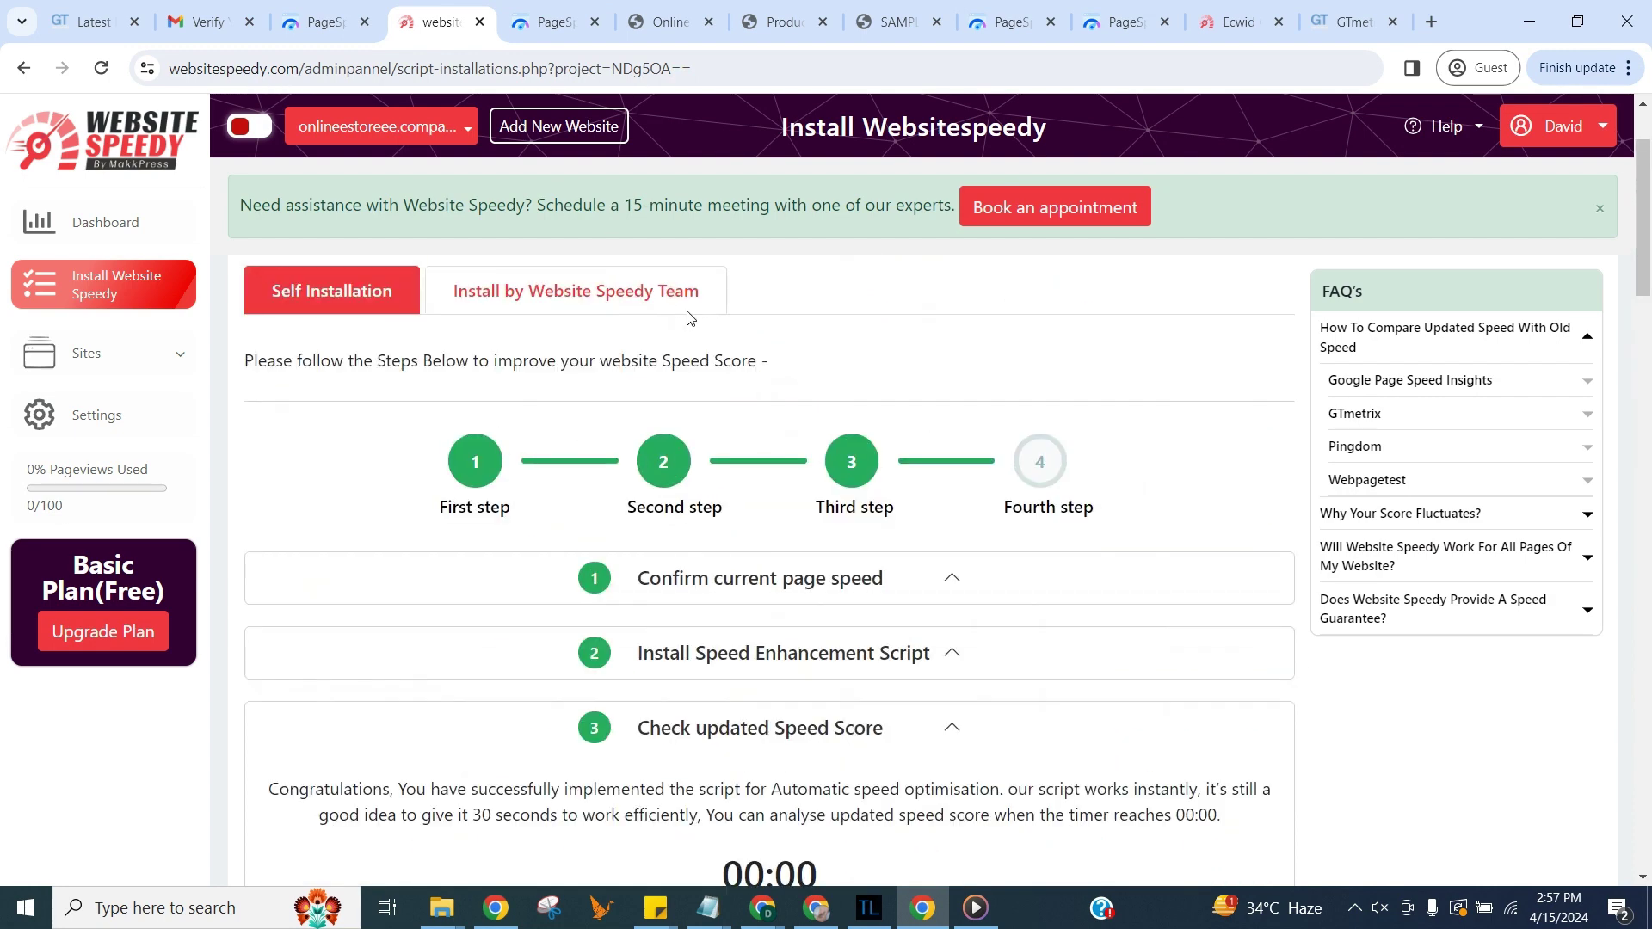
scroll(689, 320, up, 2)
scroll(690, 314, up, 1)
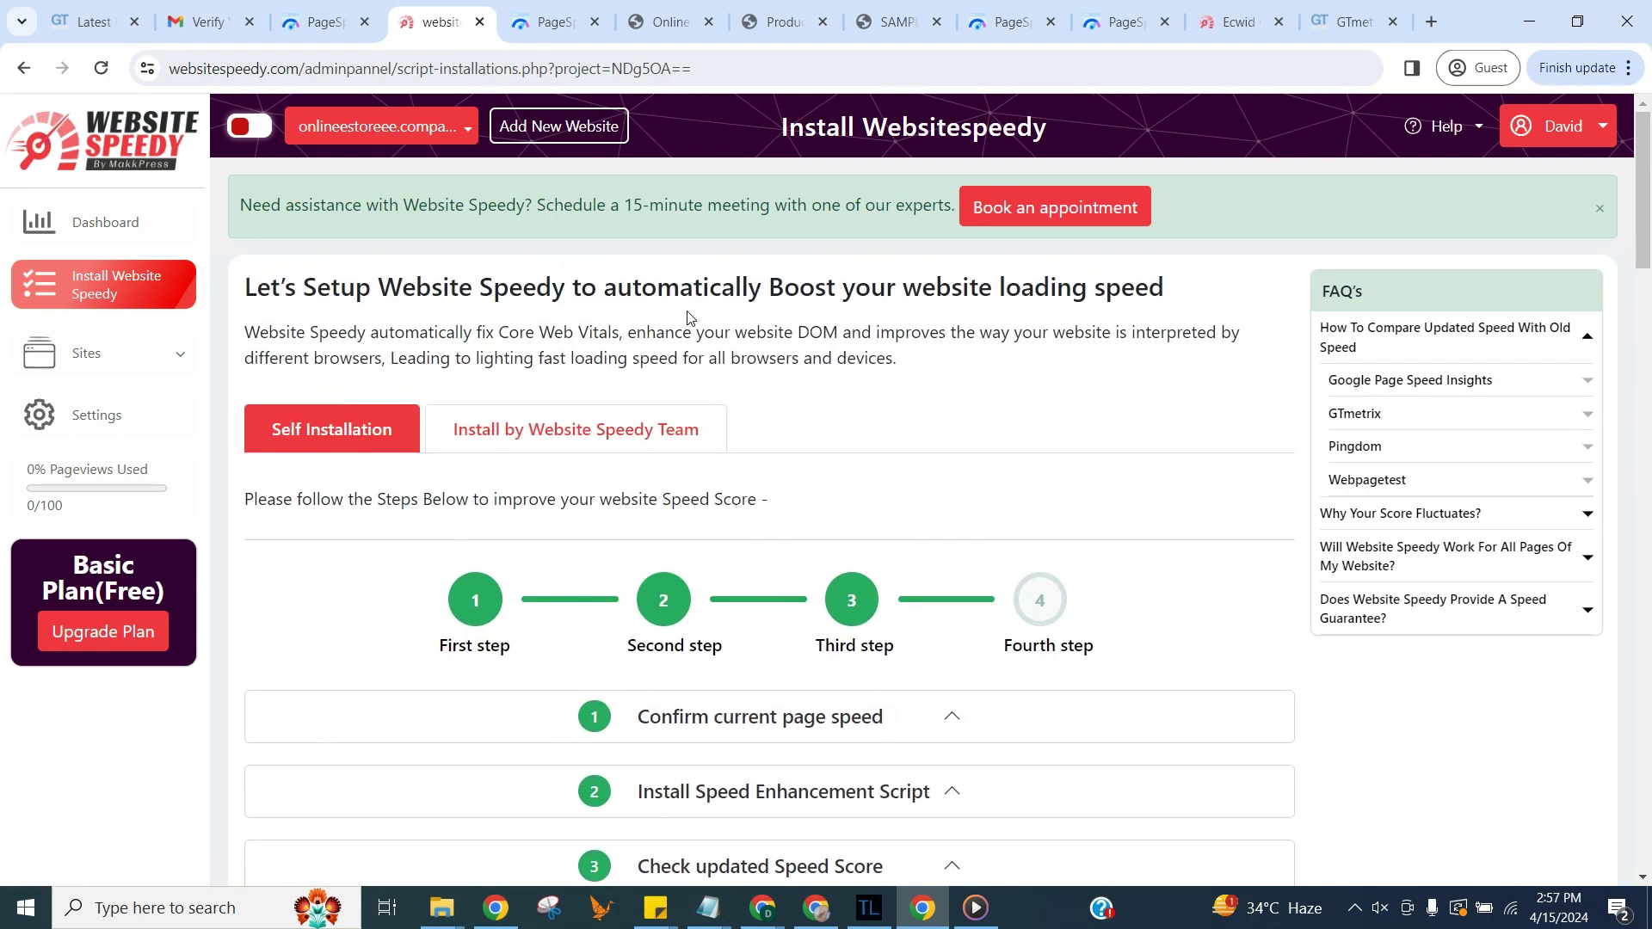
- Expand the Sites menu to show All Sites and Add Website
click(178, 354)
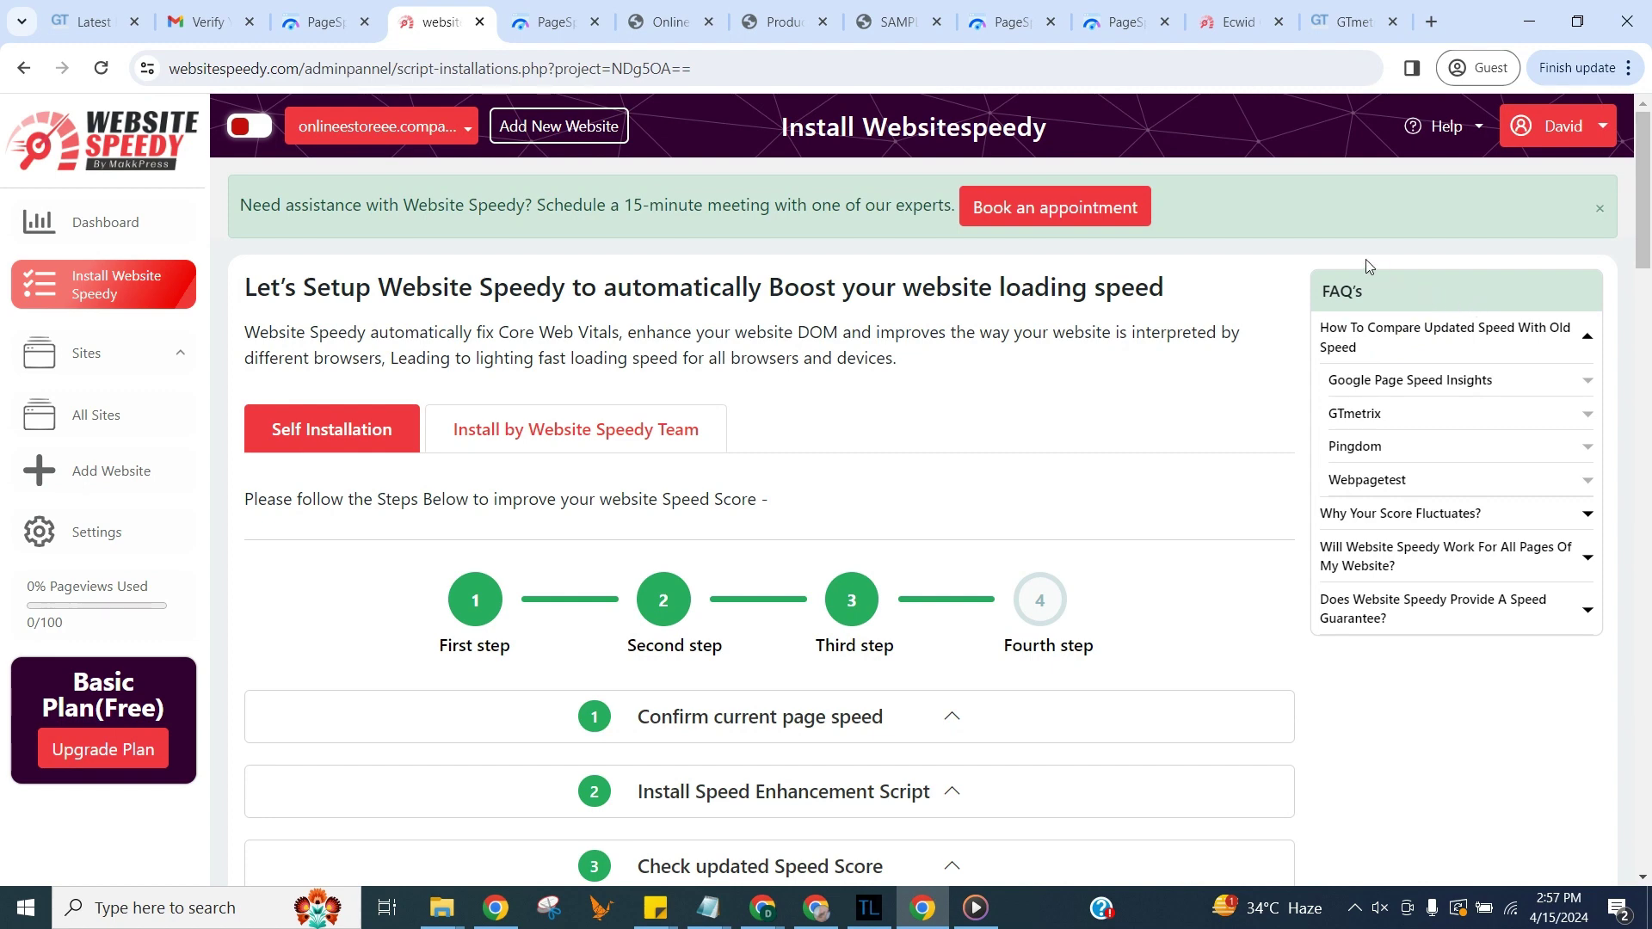
click(1228, 29)
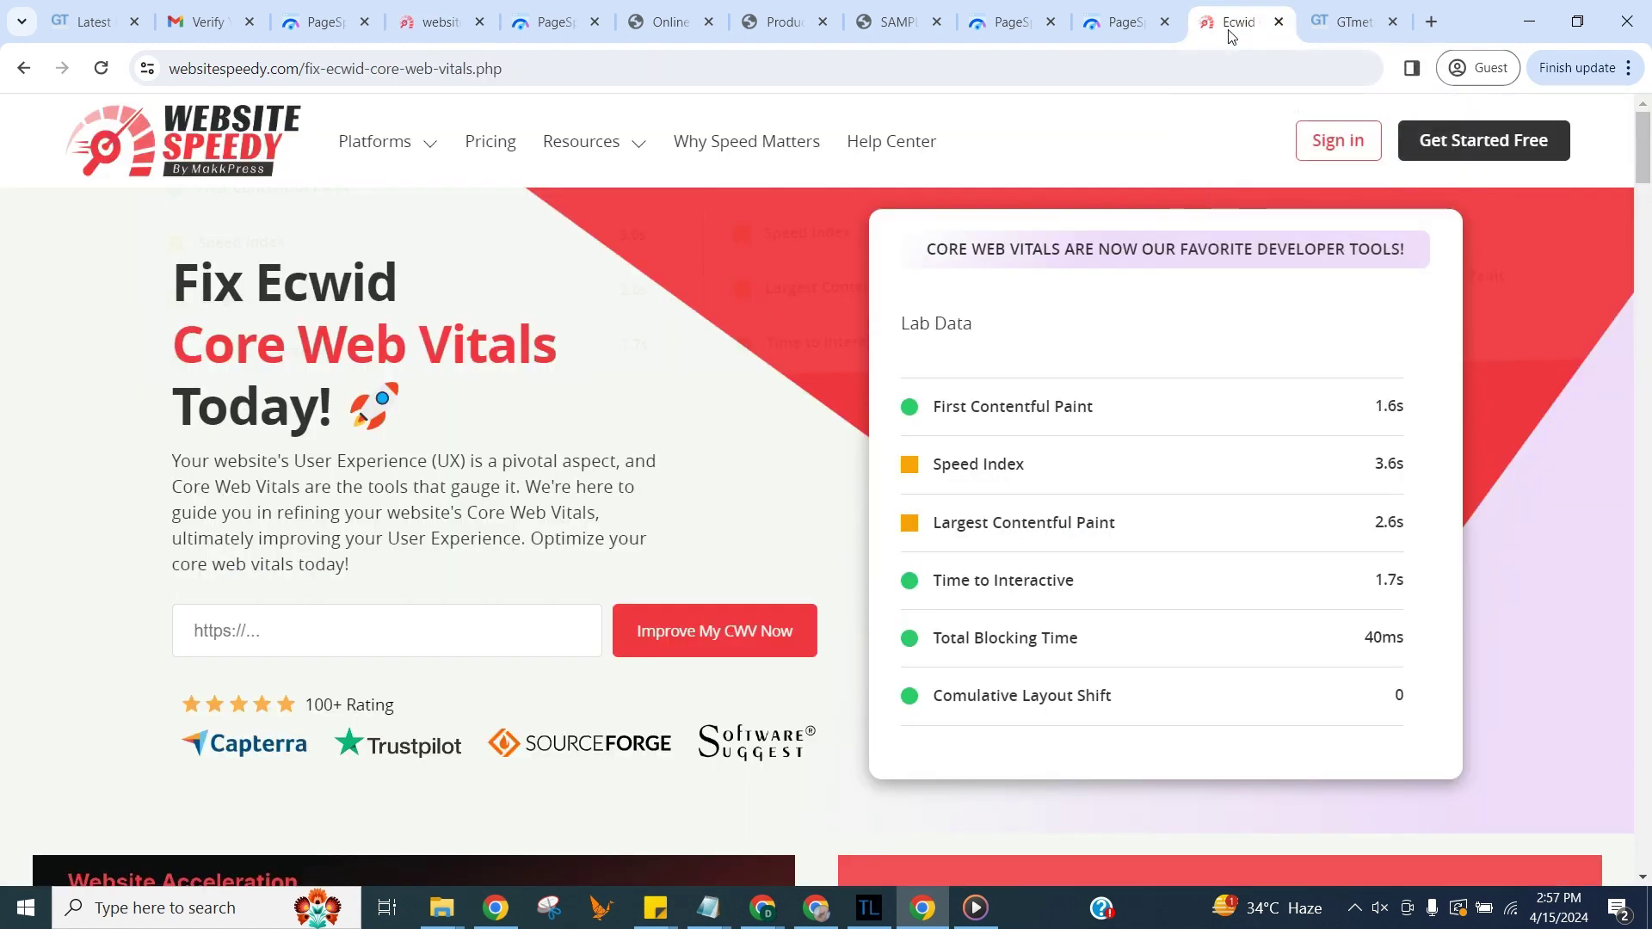